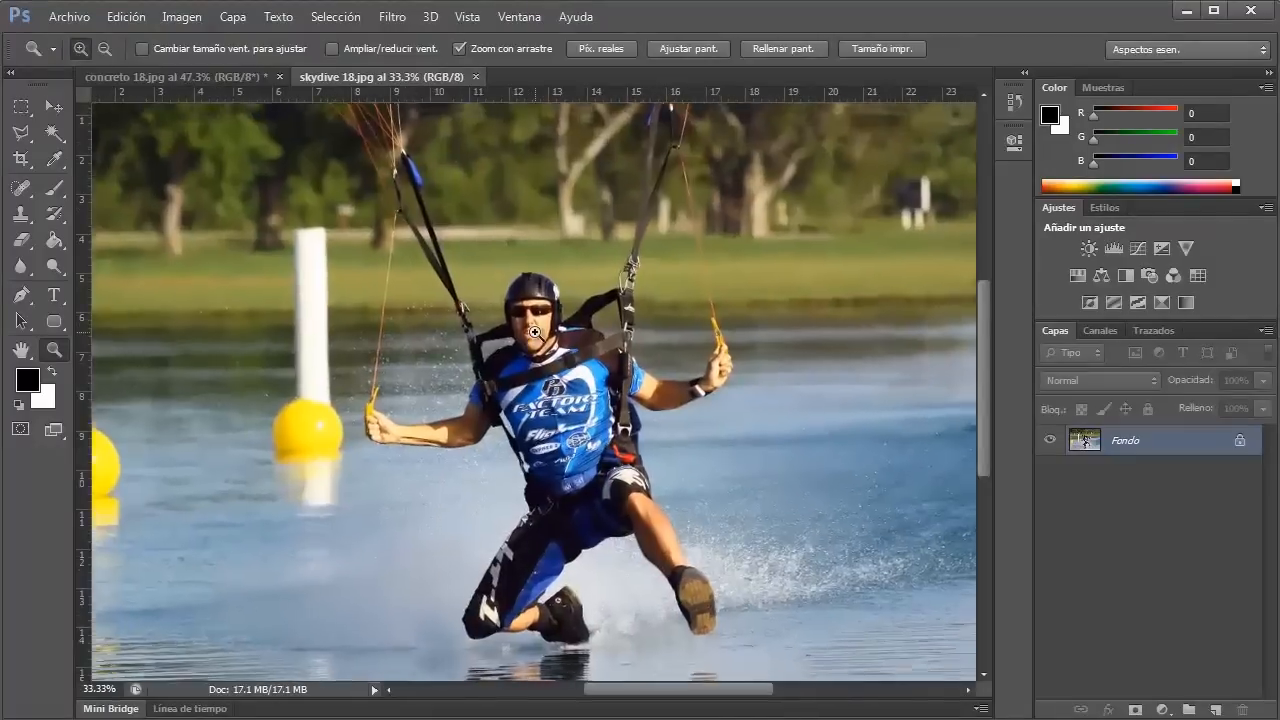
Step: Activate the Blur tool and set its brush size to 178 px
click(531, 333)
drag(598, 338, 571, 333)
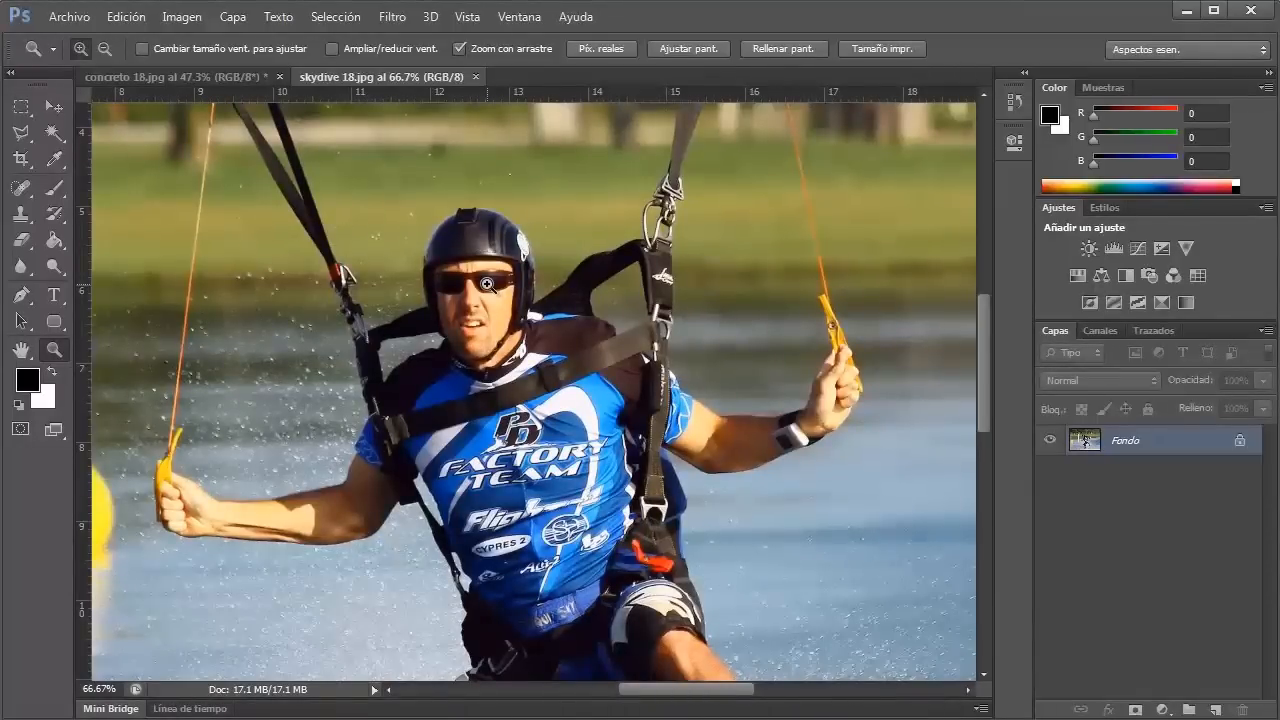
drag(484, 268, 503, 308)
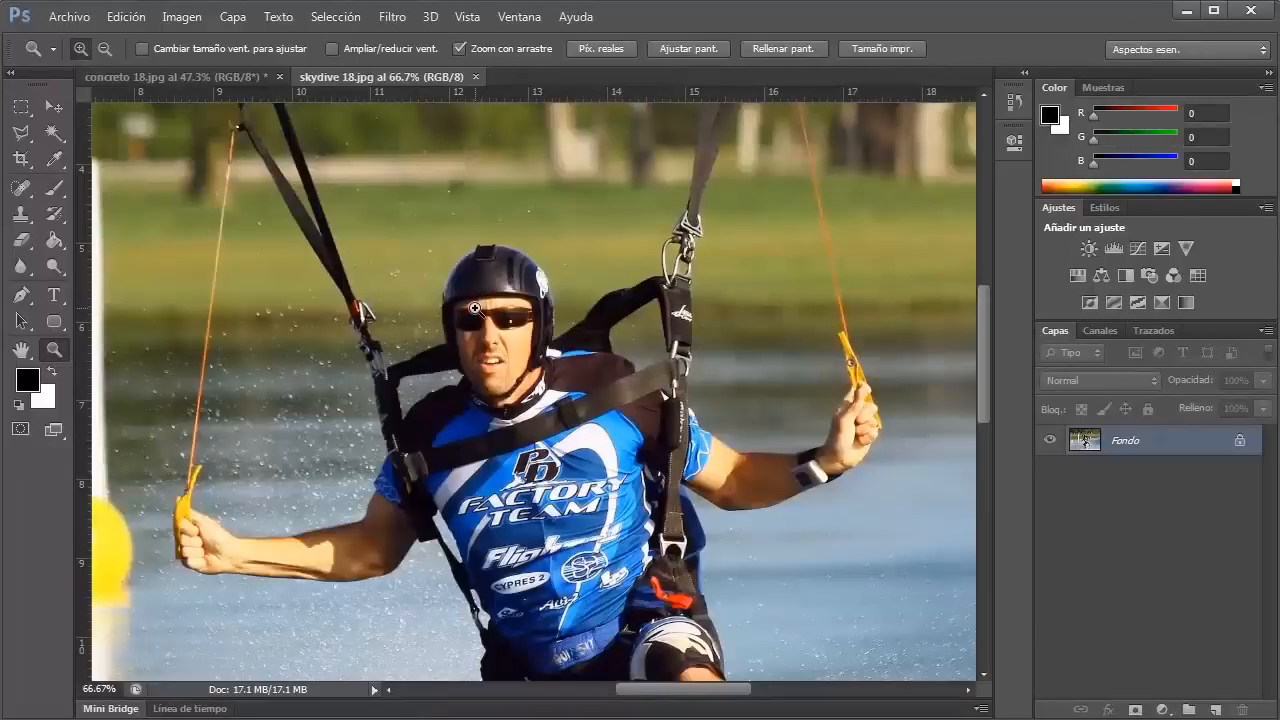
click(21, 266)
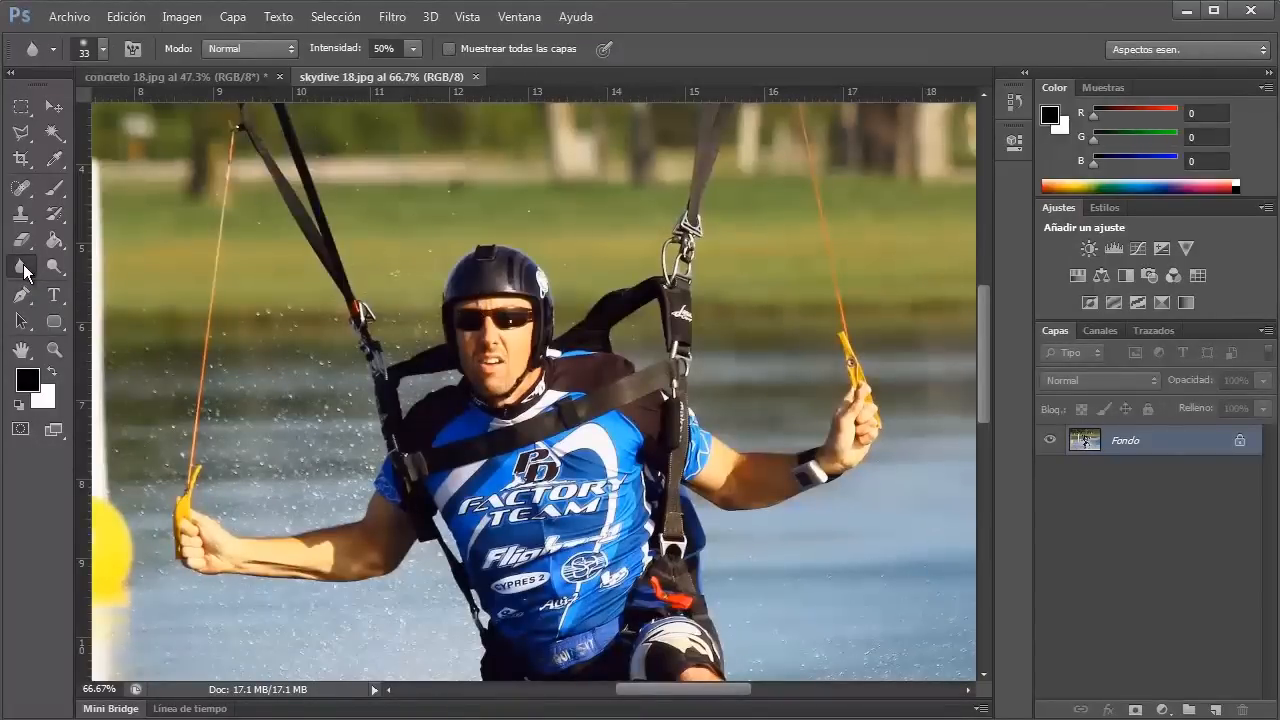
click(21, 266)
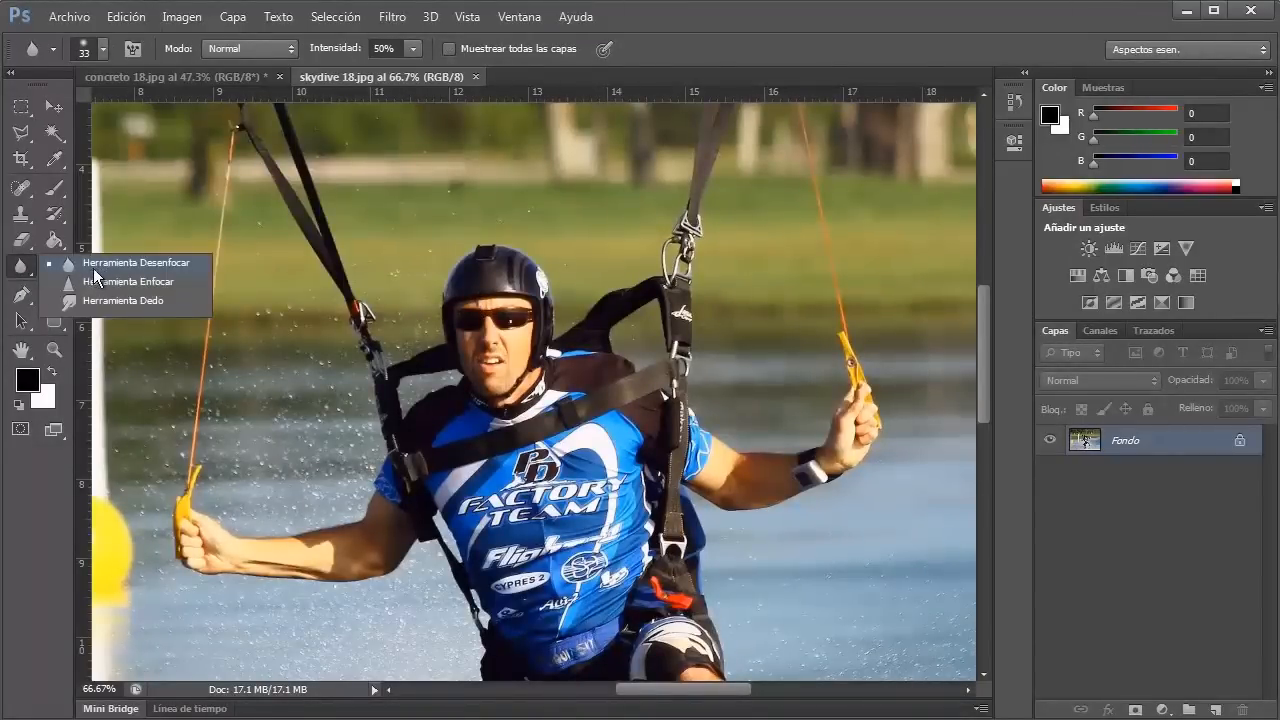
click(87, 268)
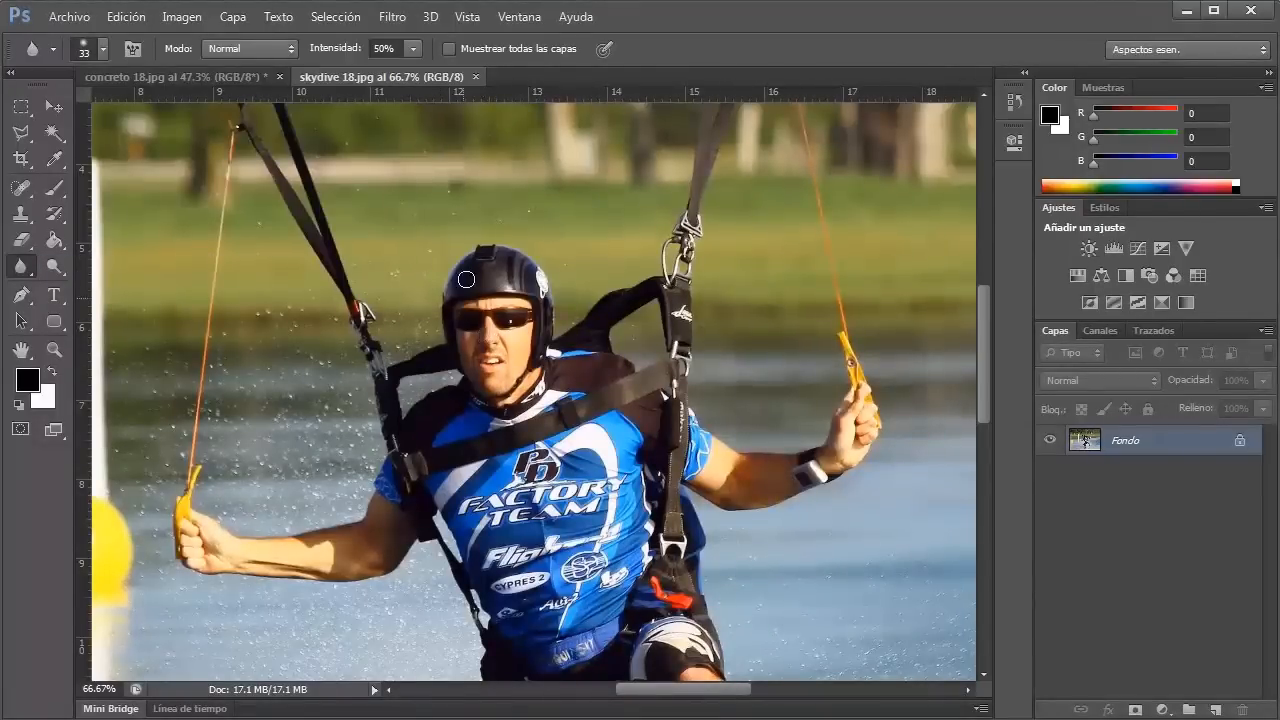
click(103, 48)
drag(99, 111, 145, 112)
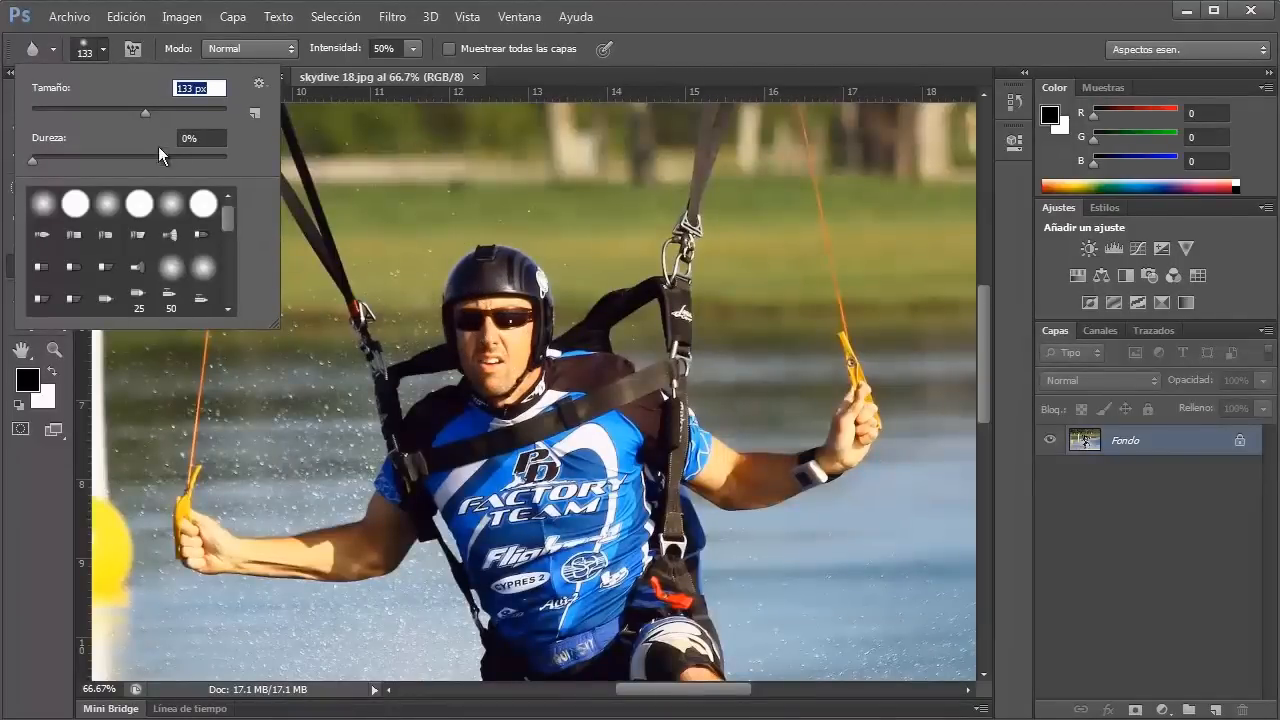
drag(166, 112, 168, 112)
click(412, 48)
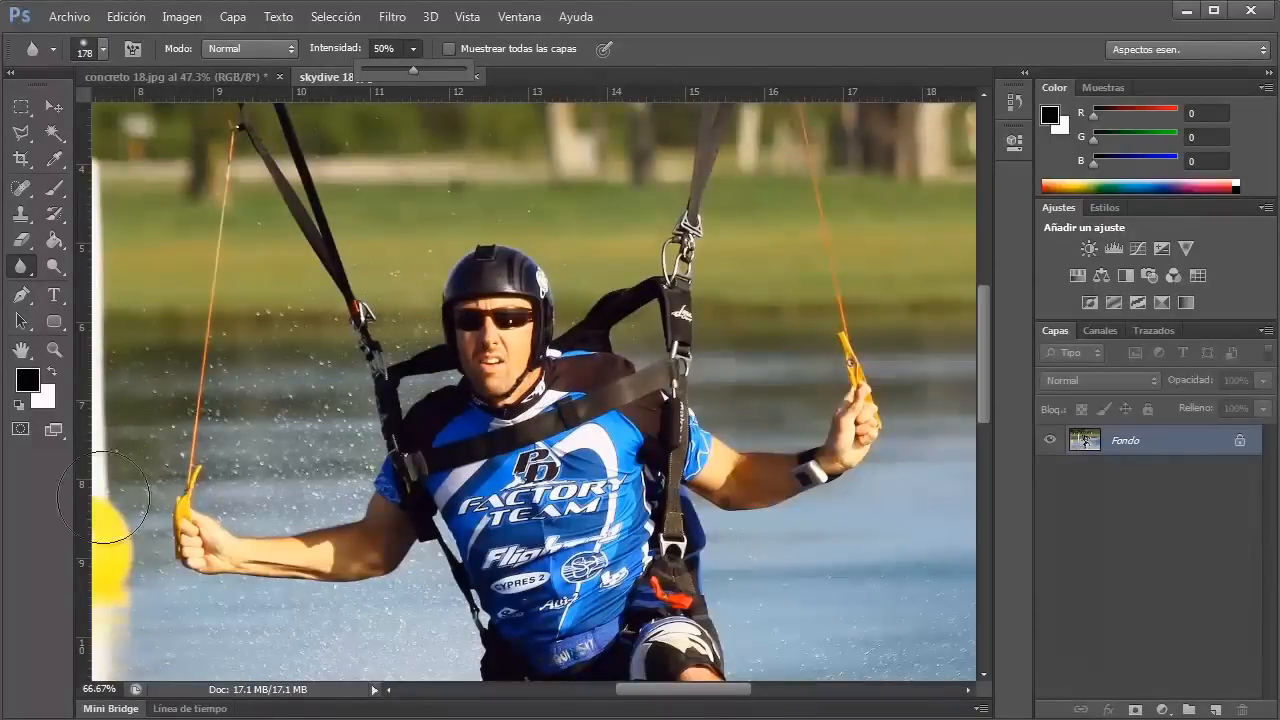
Step: Try blurring the skydiver's helmet and face with the Blur tool, and undo the blurring
click(54, 349)
click(441, 340)
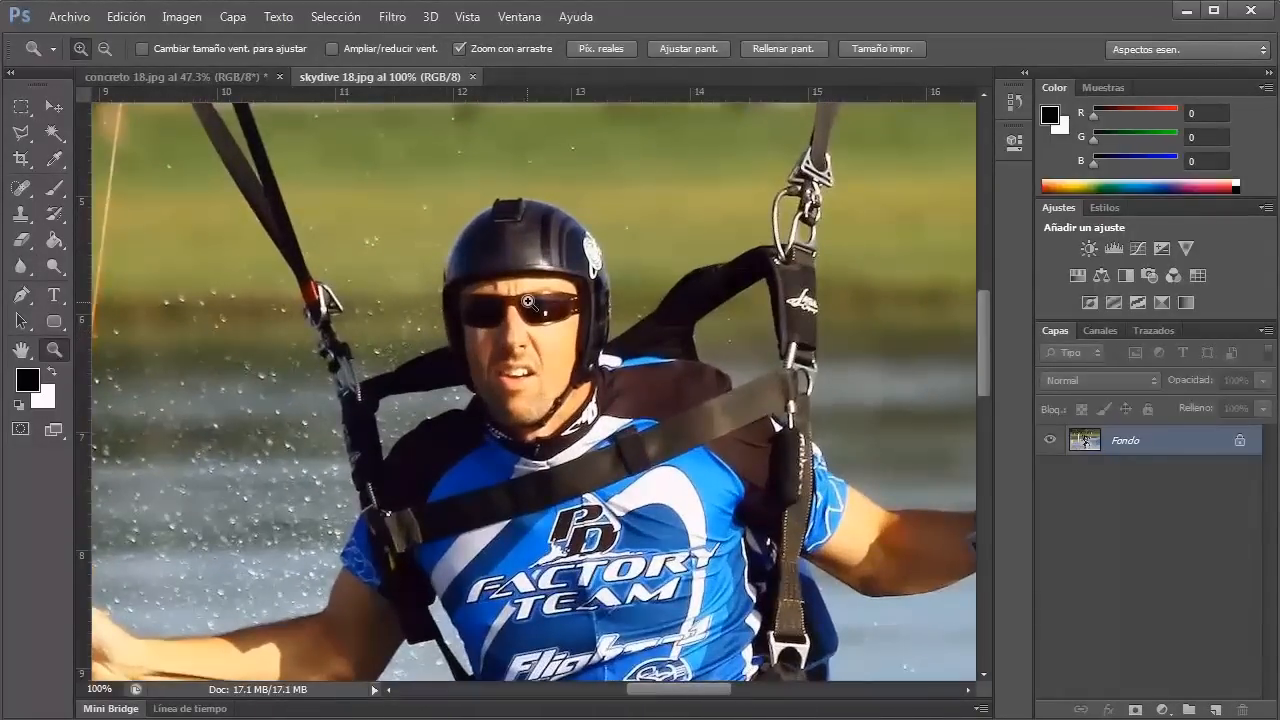
click(527, 301)
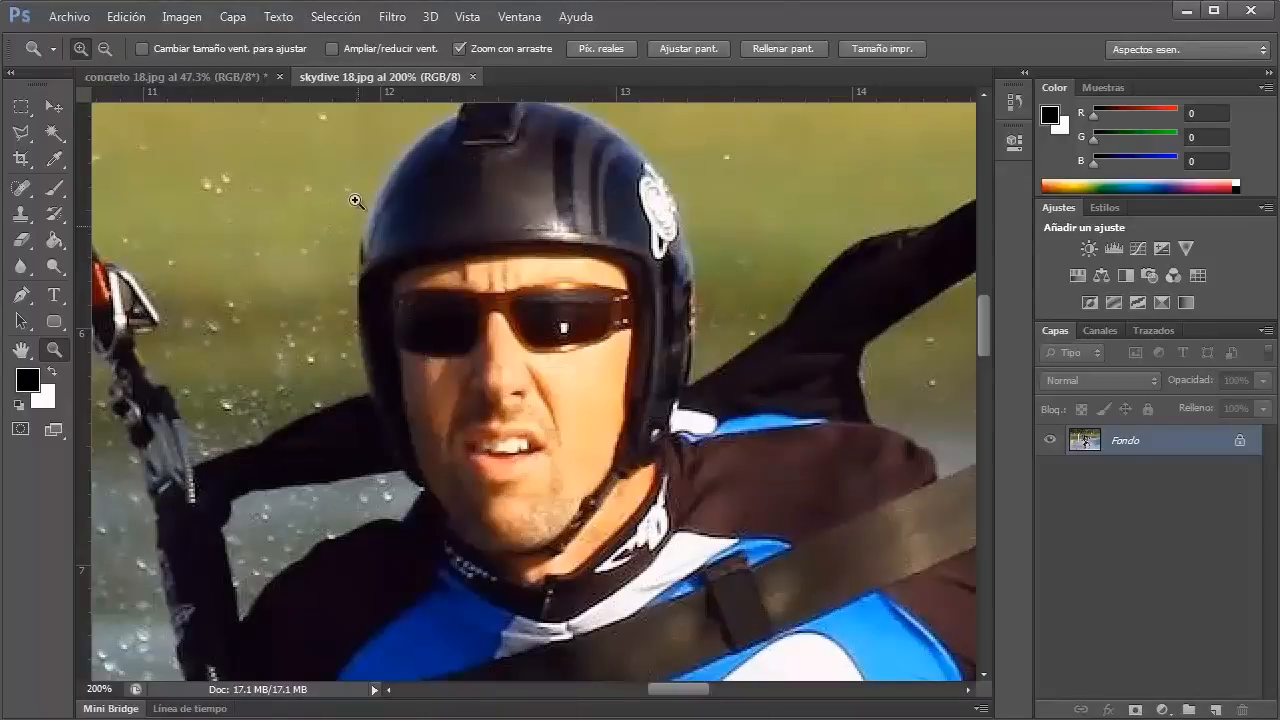
click(21, 270)
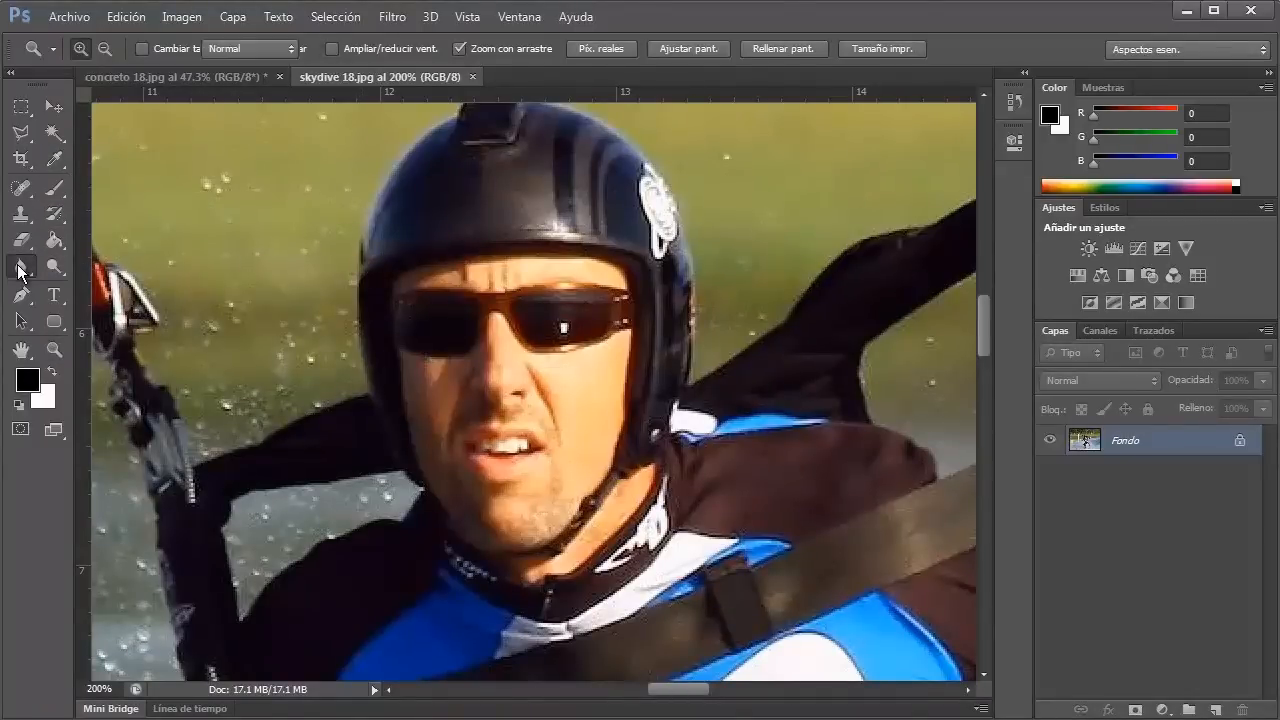
mouse_move(689, 391)
mouse_down()
mouse_move(773, 282)
mouse_move(722, 360)
mouse_move(790, 363)
mouse_move(838, 319)
mouse_move(812, 272)
mouse_move(740, 309)
mouse_move(738, 344)
mouse_move(805, 311)
mouse_move(745, 248)
mouse_move(645, 219)
mouse_move(581, 258)
mouse_move(505, 264)
mouse_move(577, 254)
mouse_move(577, 220)
mouse_move(519, 206)
mouse_move(465, 212)
mouse_move(379, 299)
mouse_move(397, 288)
mouse_move(295, 301)
mouse_move(328, 300)
mouse_move(286, 270)
mouse_up()
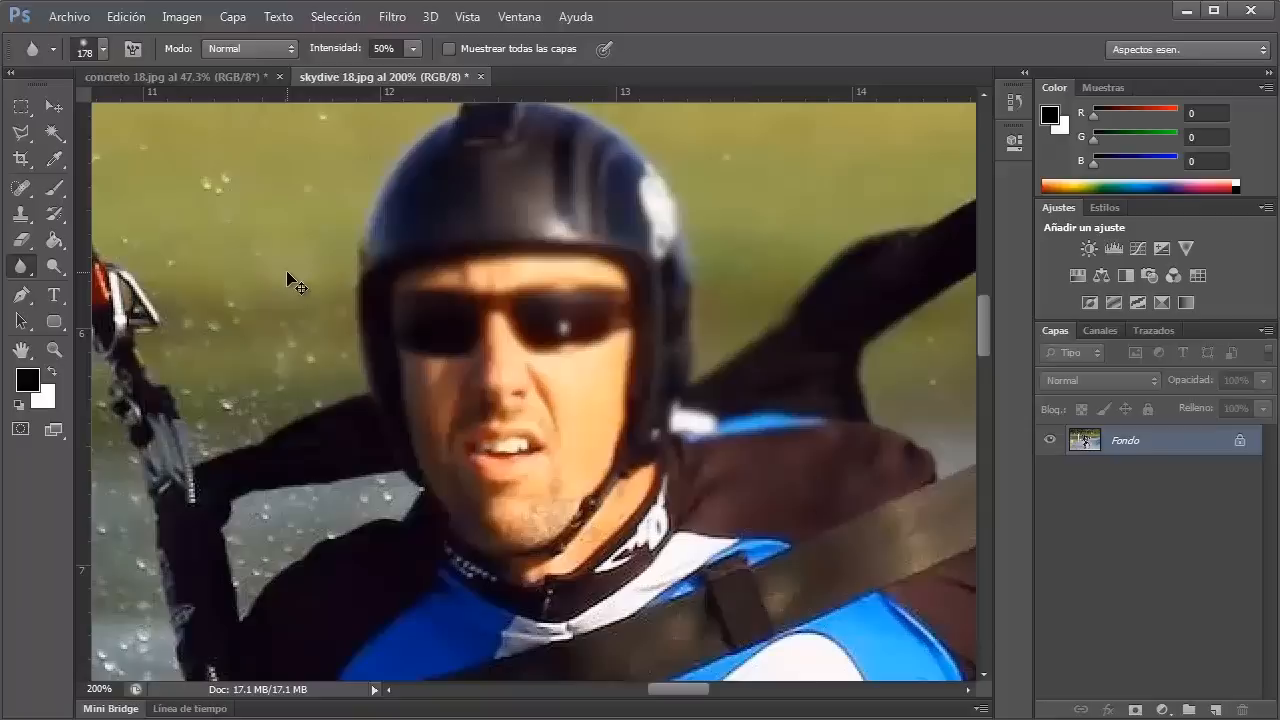
key(F12)
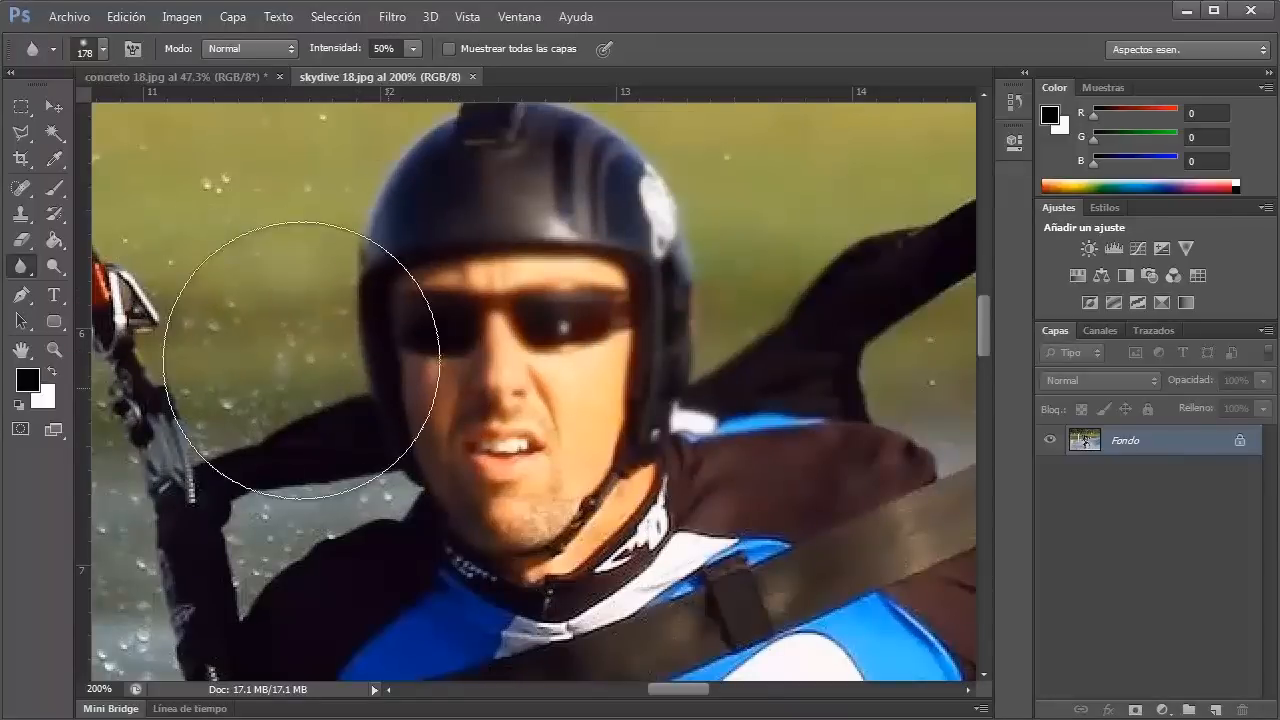
mouse_move(338, 484)
mouse_down()
mouse_move(510, 436)
mouse_move(596, 441)
mouse_move(617, 386)
mouse_move(639, 376)
mouse_move(546, 349)
mouse_move(502, 378)
mouse_move(545, 416)
mouse_move(652, 431)
mouse_move(525, 388)
mouse_up()
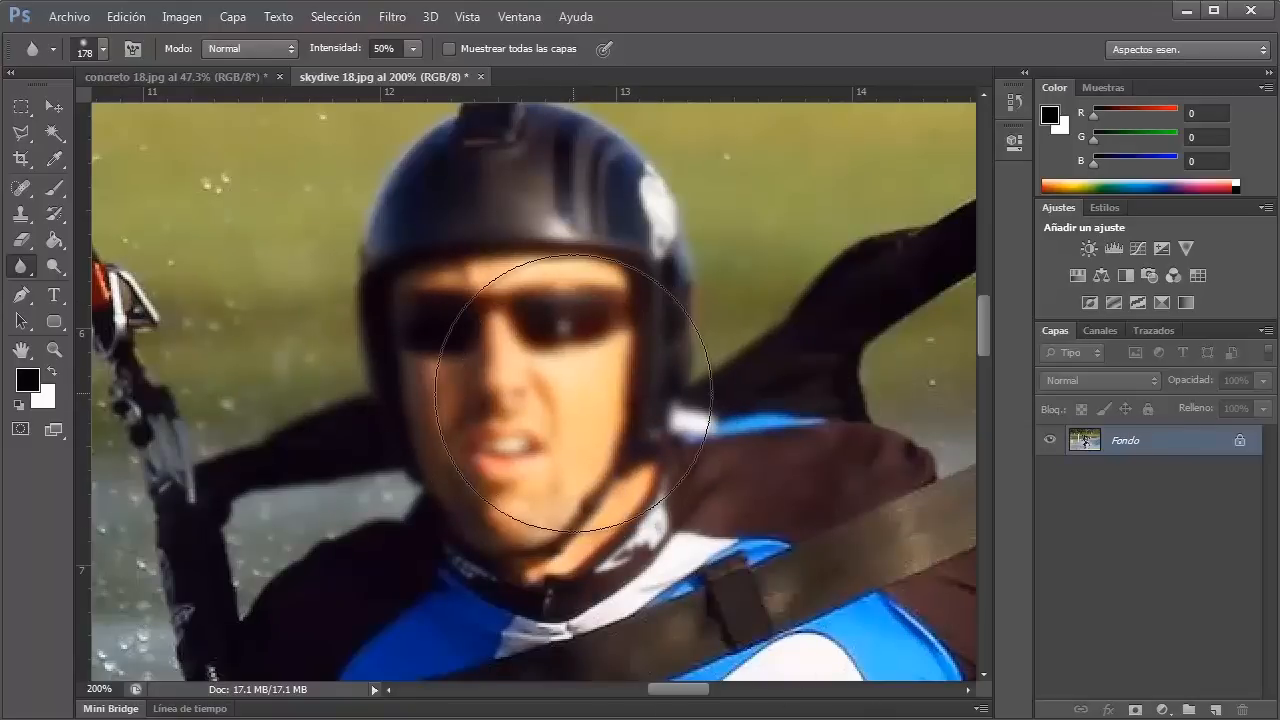
key(ctrl+z)
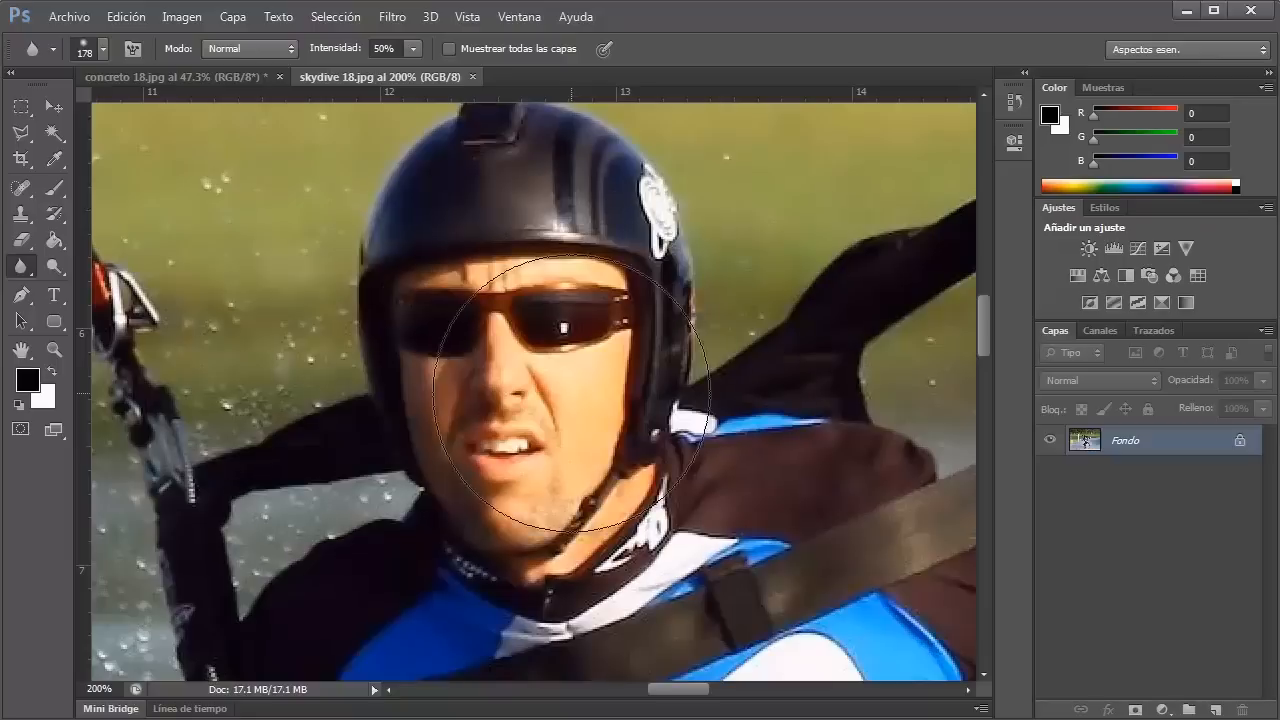
Step: Blur the background shore, the water and the yellow buoys around the skydiver with a 484 px Blur tool brush
click(50, 349)
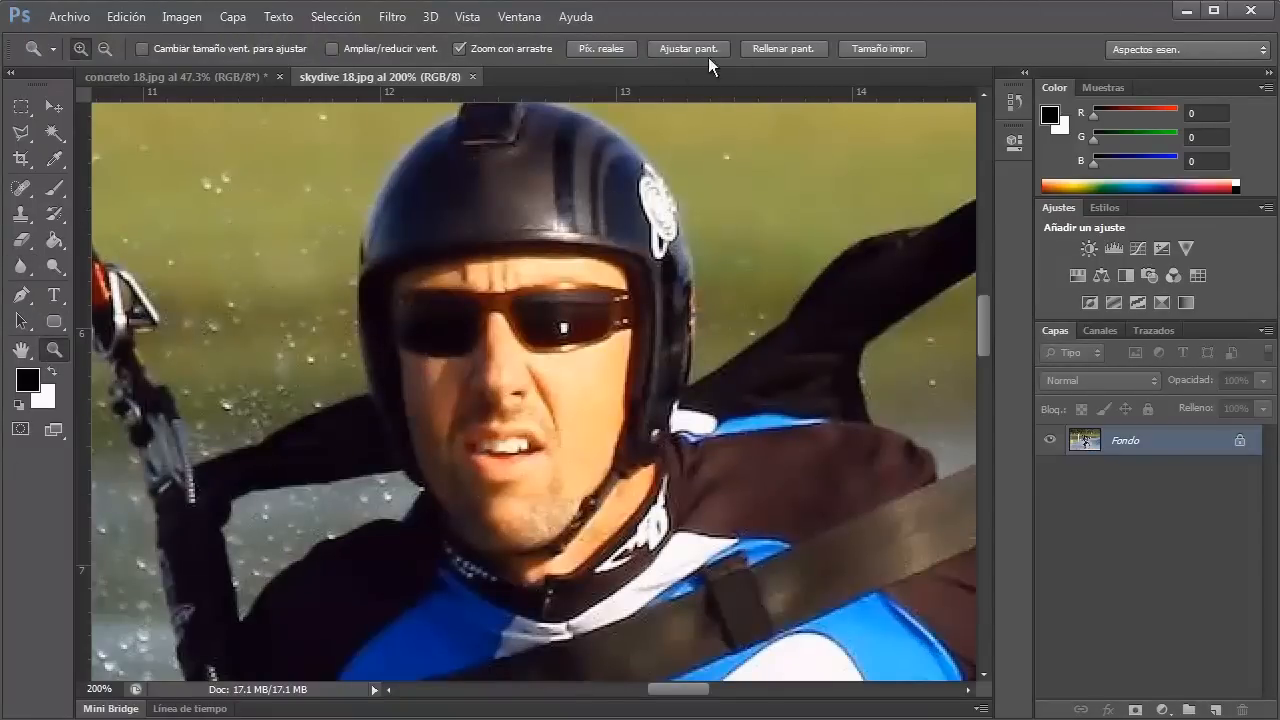
click(688, 48)
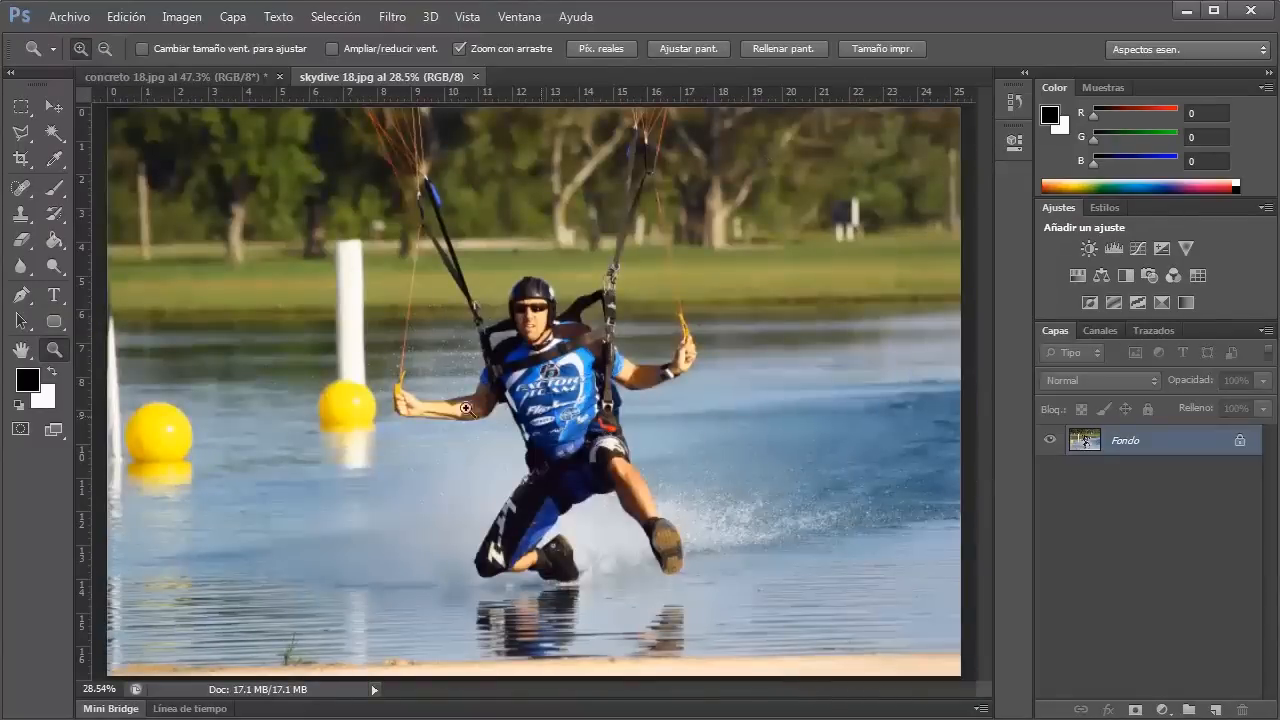
click(20, 265)
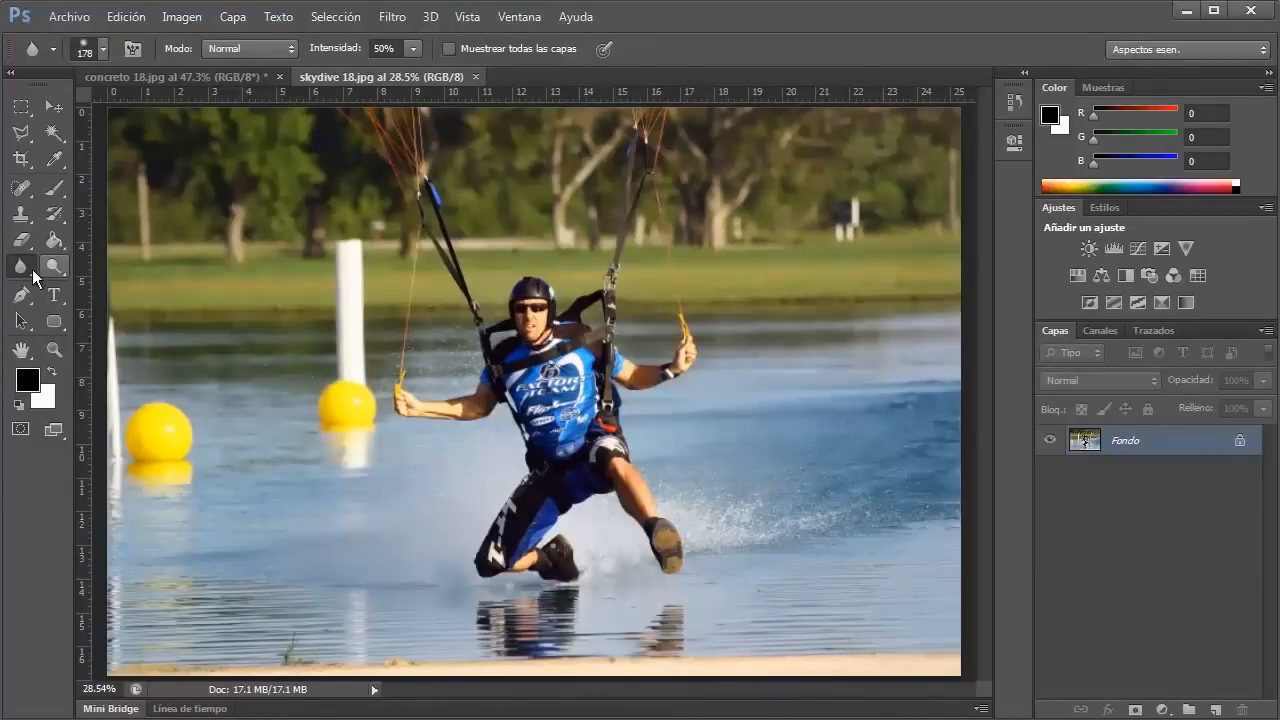
click(101, 50)
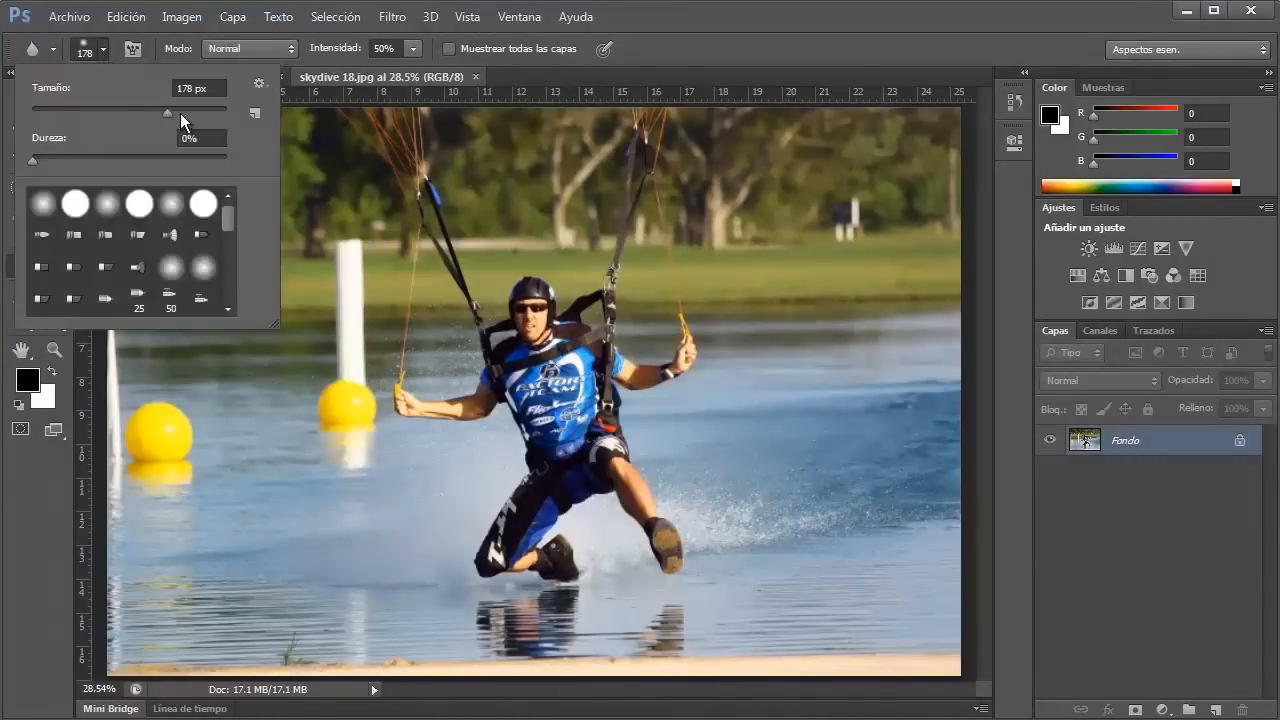
drag(203, 115, 206, 114)
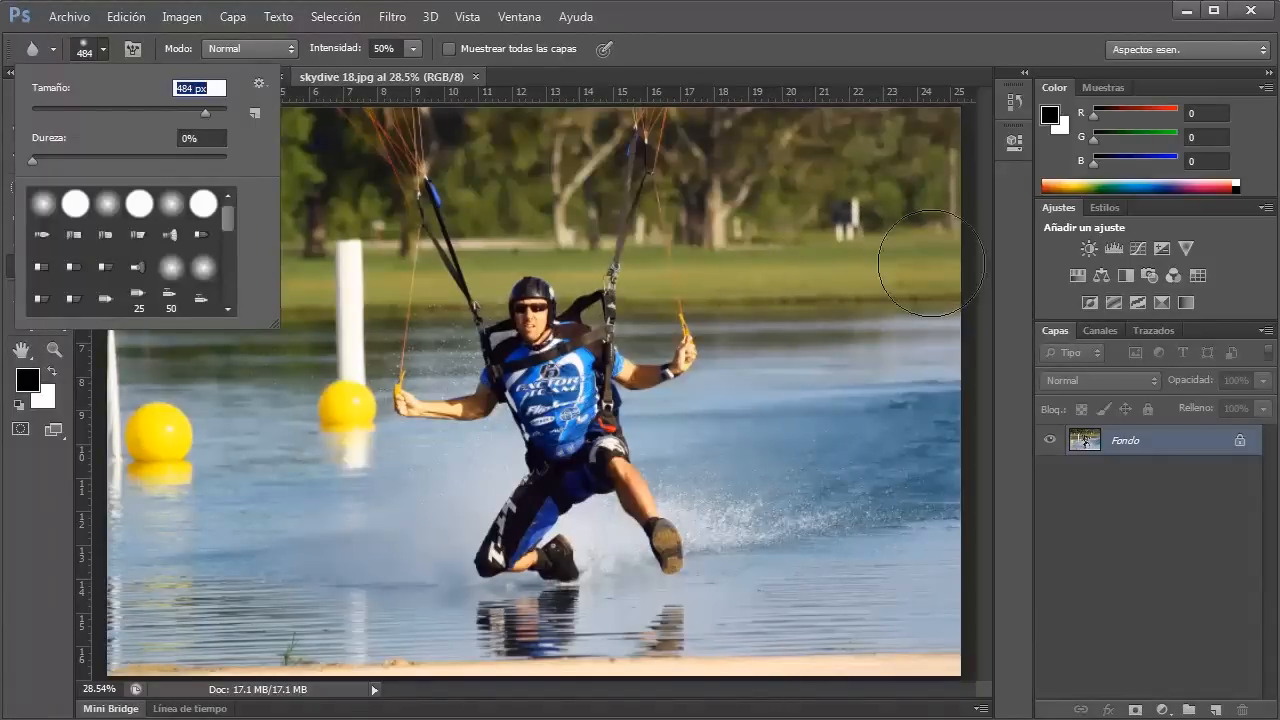
key(Return)
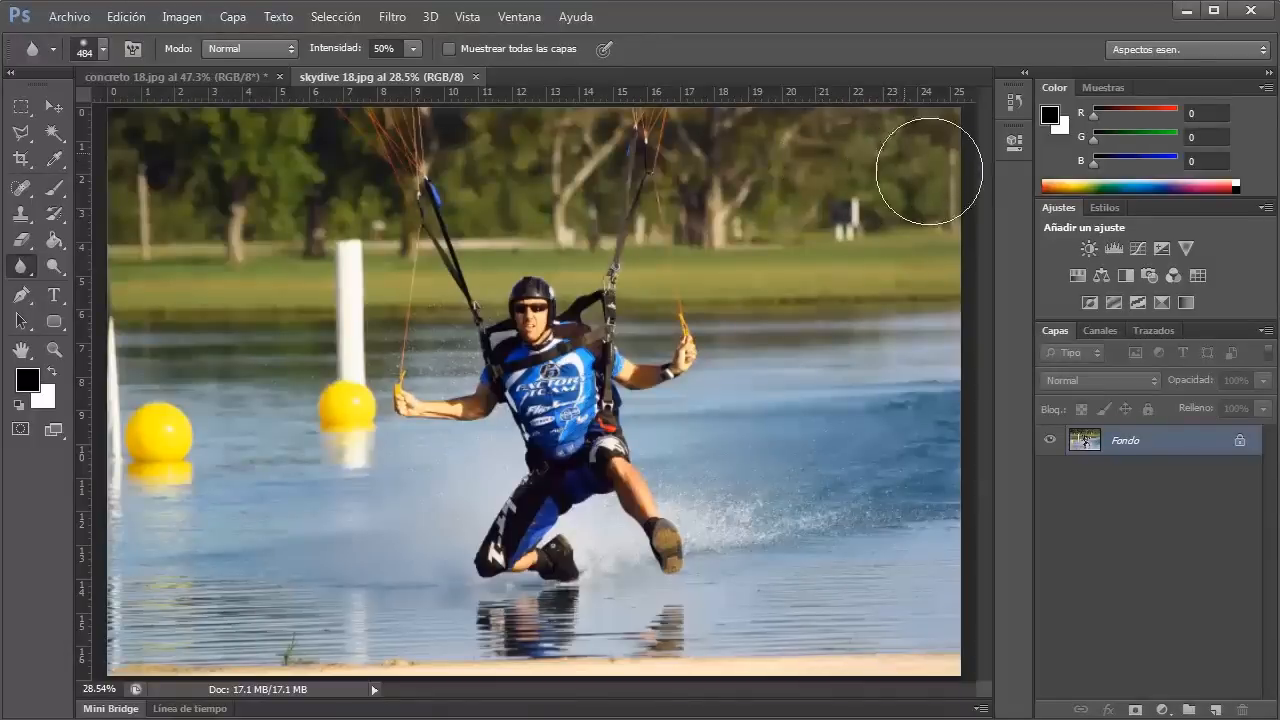
drag(765, 275, 775, 273)
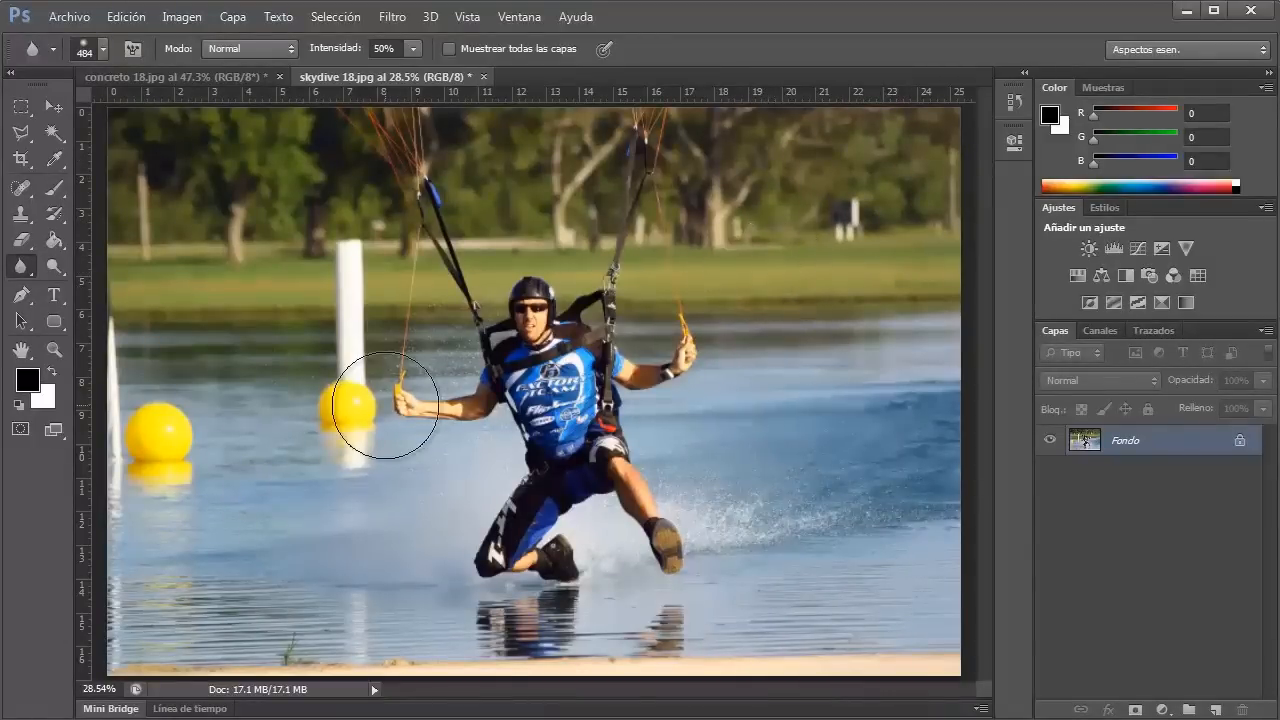
mouse_move(184, 435)
mouse_down()
mouse_move(155, 415)
mouse_move(259, 416)
mouse_move(295, 431)
mouse_move(295, 400)
mouse_move(191, 516)
mouse_move(212, 520)
mouse_move(190, 576)
mouse_move(212, 571)
mouse_move(208, 461)
mouse_move(191, 419)
mouse_move(222, 322)
mouse_move(306, 333)
mouse_up()
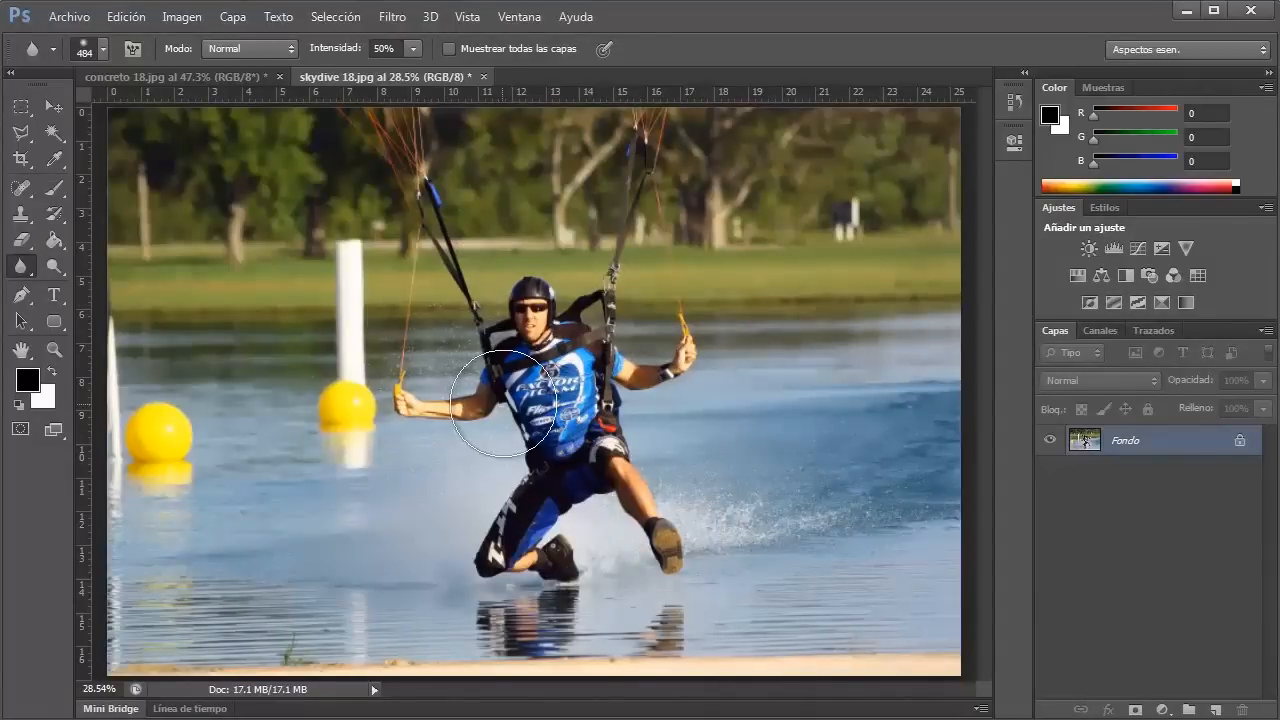
Step: Switch to the Sharpen tool and set its brush size to 494 px
click(28, 278)
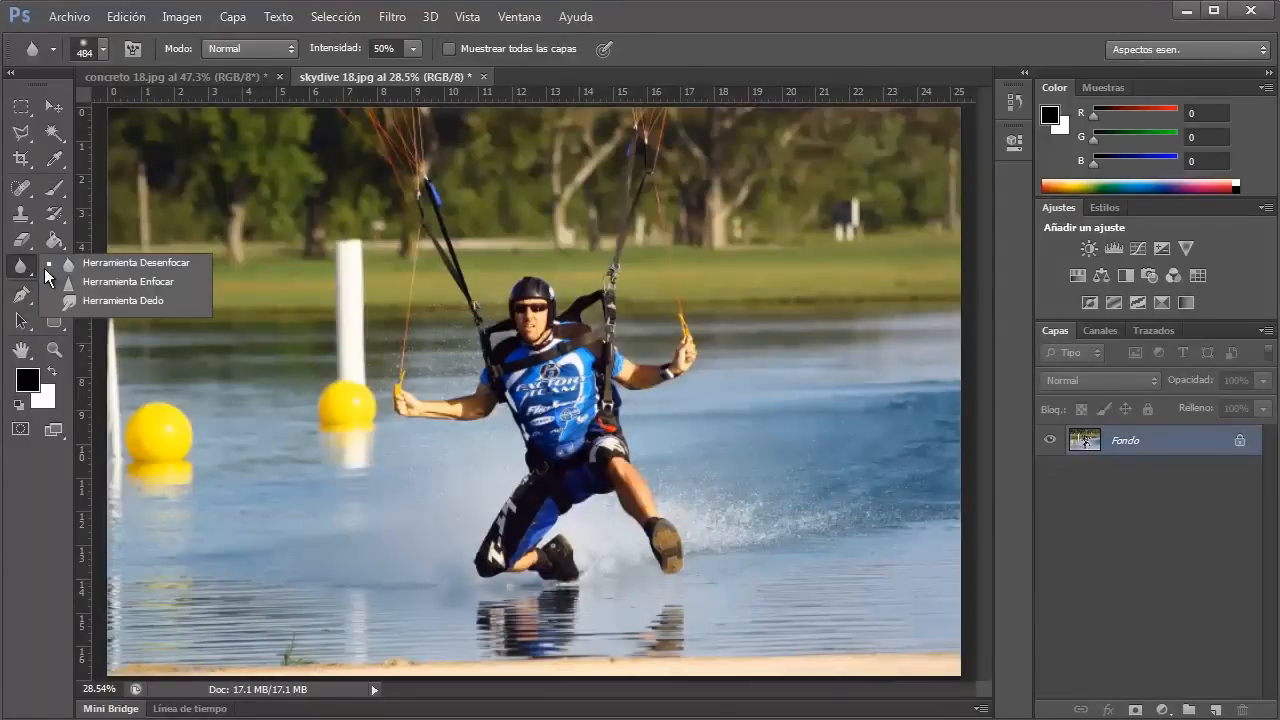
click(119, 284)
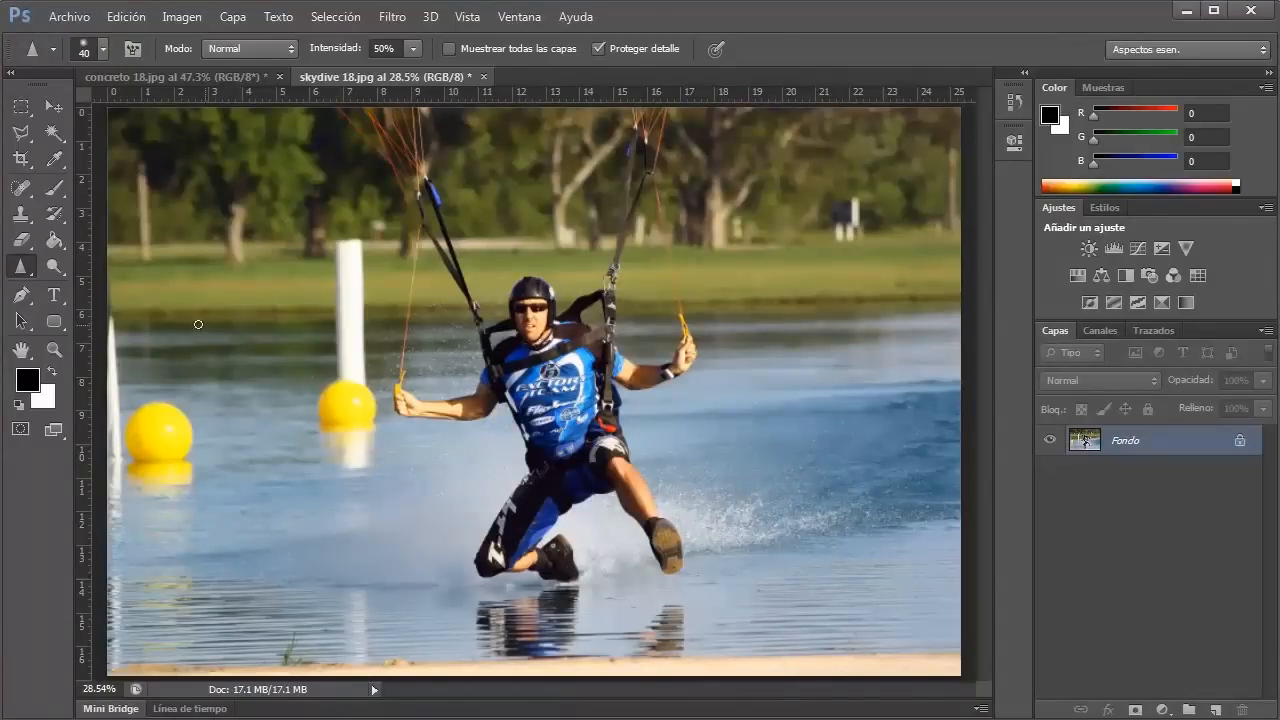
click(104, 54)
mouse_move(115, 109)
mouse_down()
mouse_move(216, 116)
mouse_move(206, 113)
mouse_up()
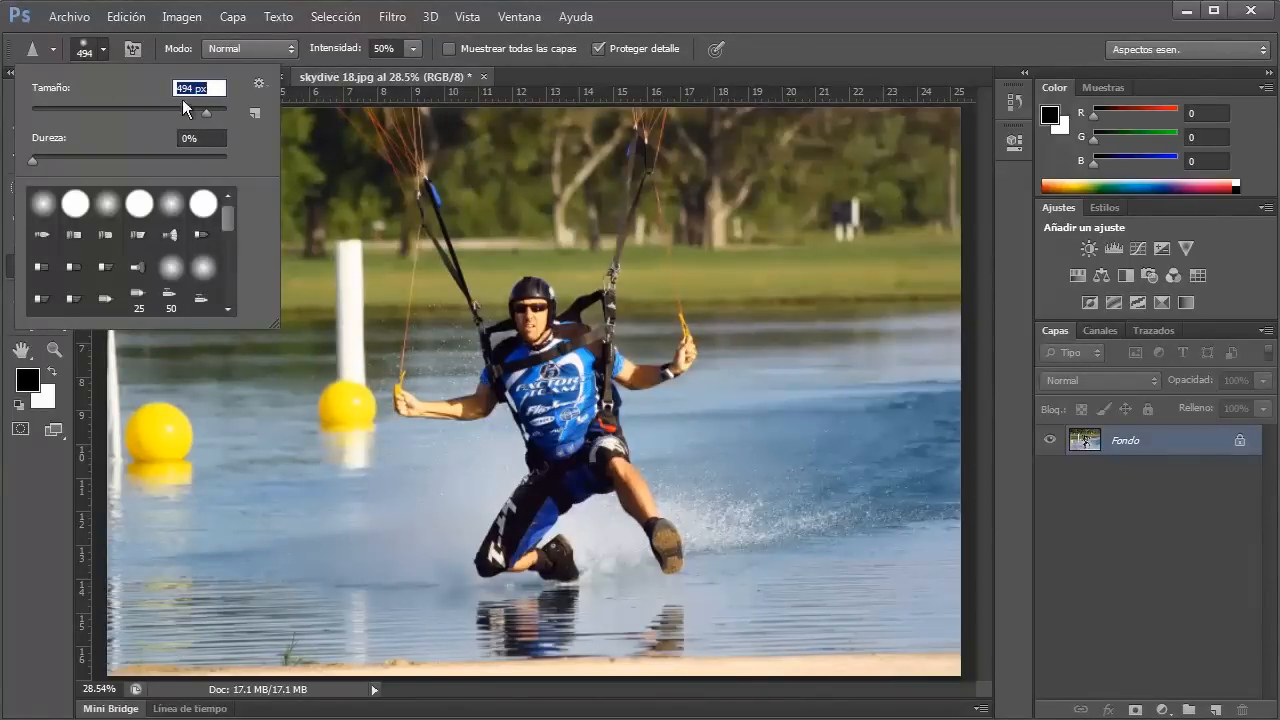
click(413, 48)
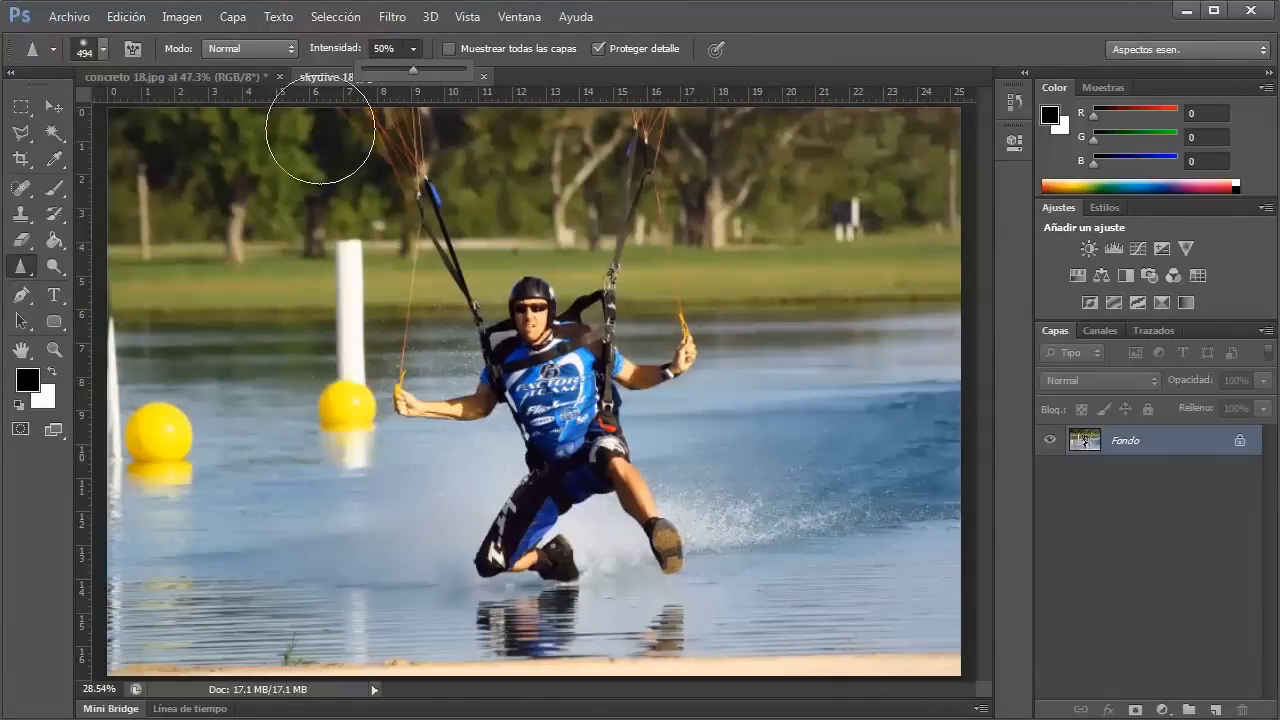
click(338, 52)
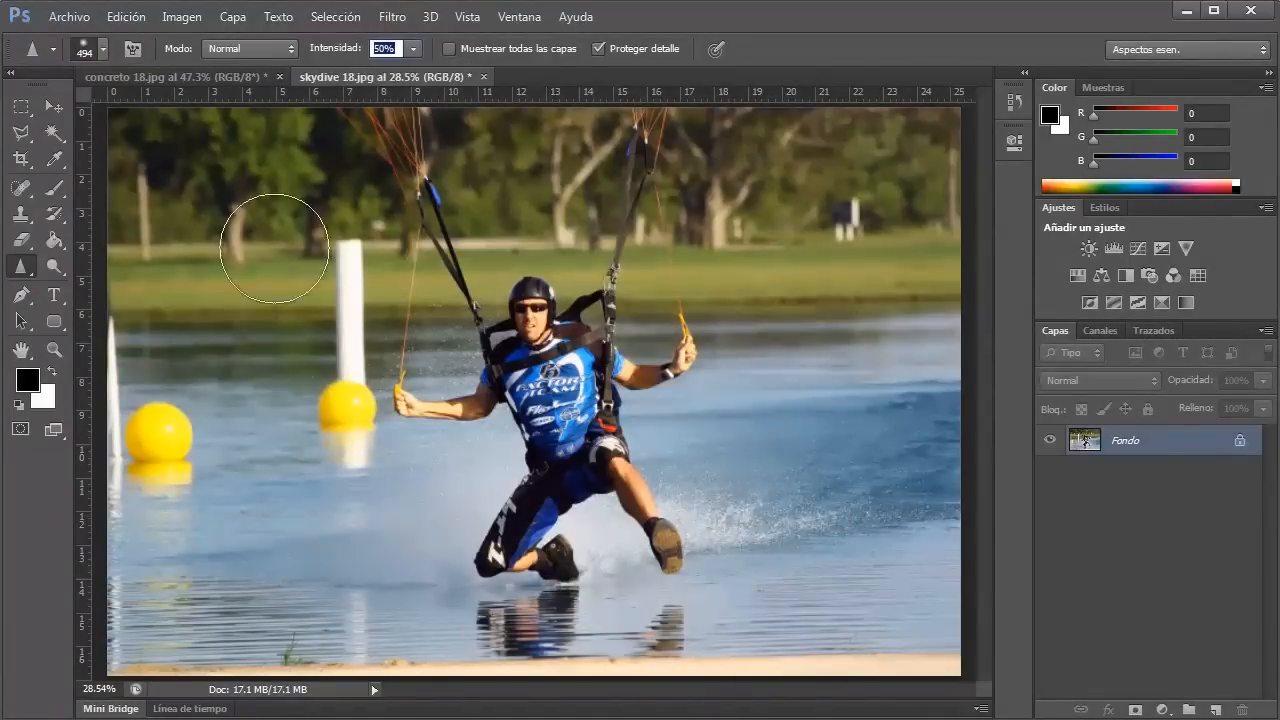
Step: Try sharpening the leftmost yellow buoy and the water beside it with the 494 px Sharpen tool at 50% intensity, and undo the stroke
click(52, 351)
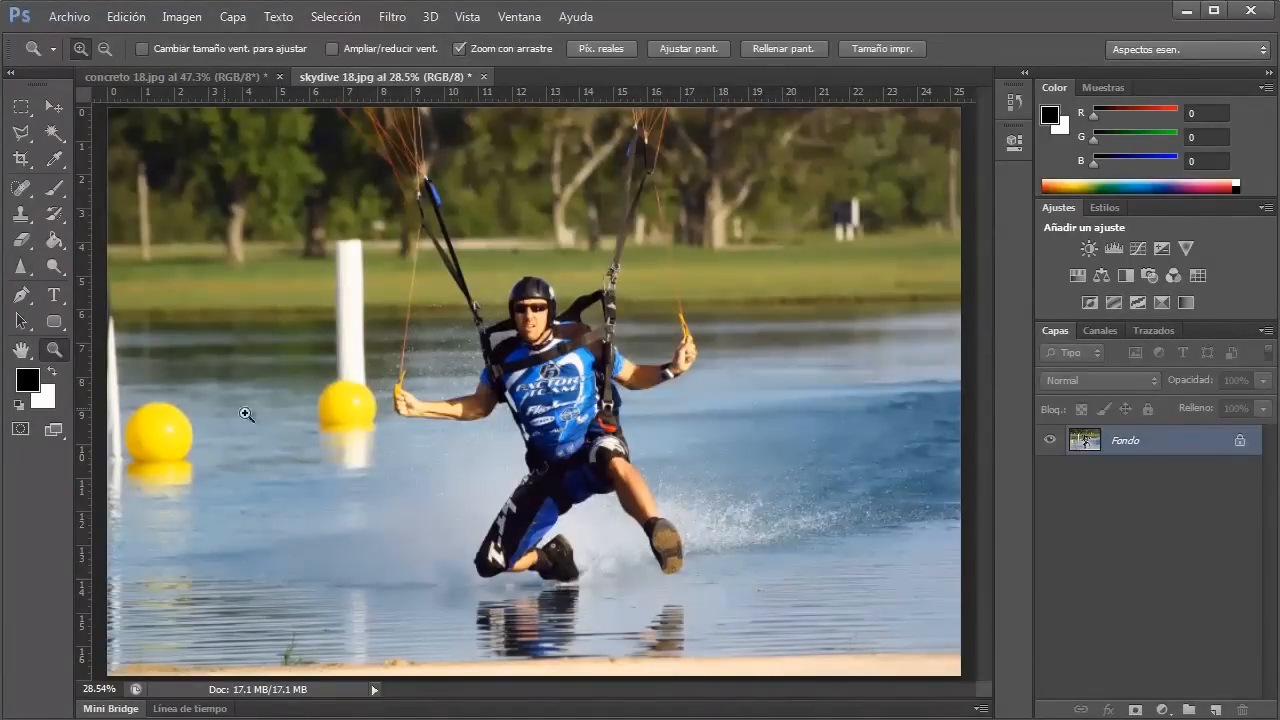
click(309, 403)
click(309, 403)
click(388, 426)
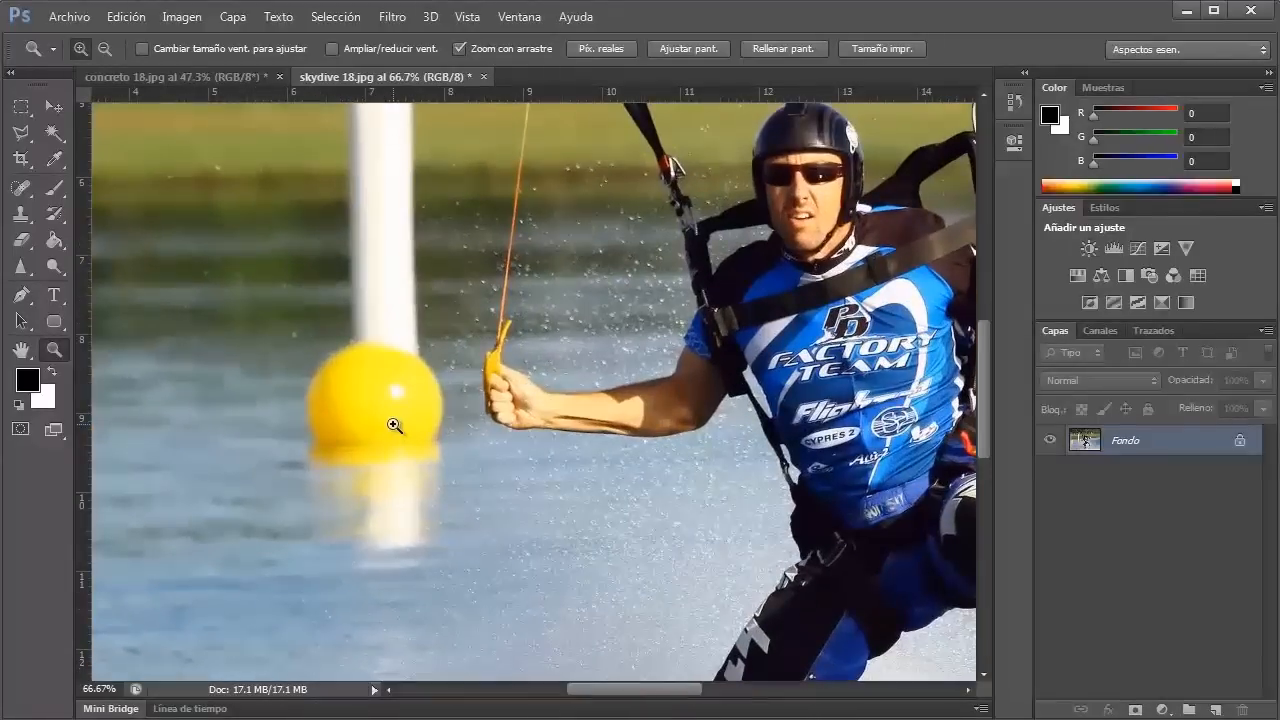
drag(370, 399, 698, 379)
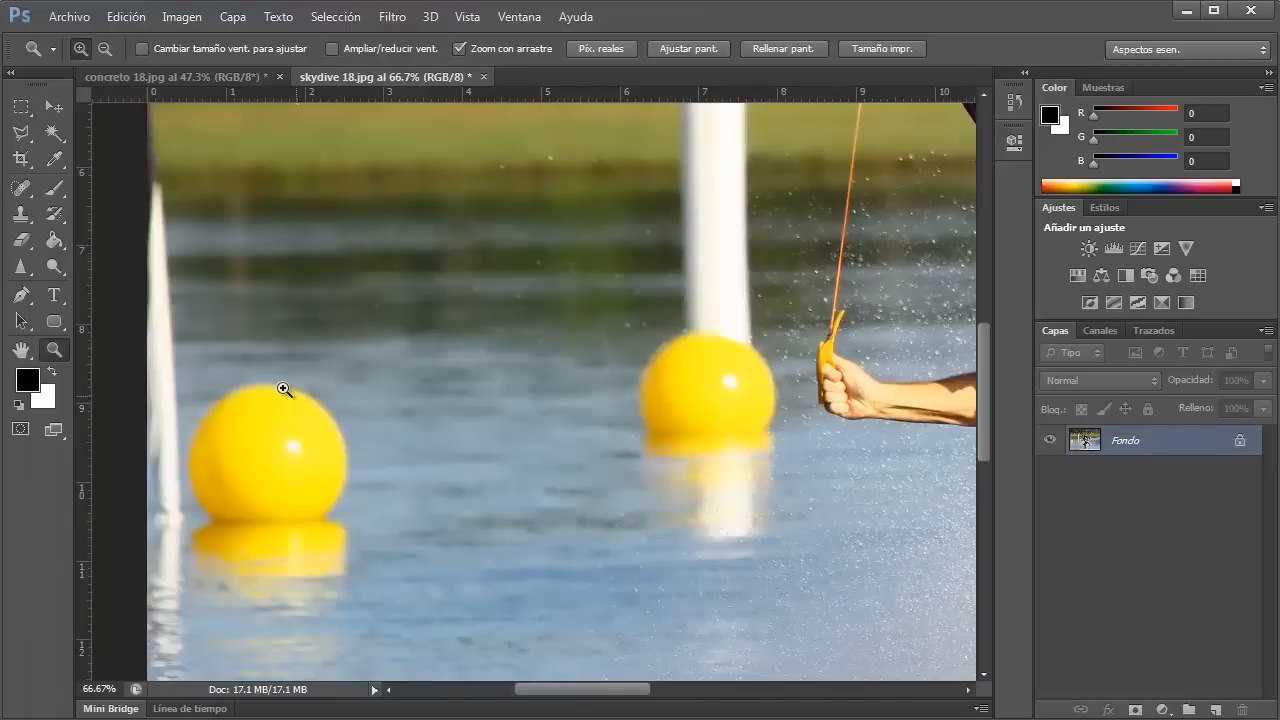
click(21, 268)
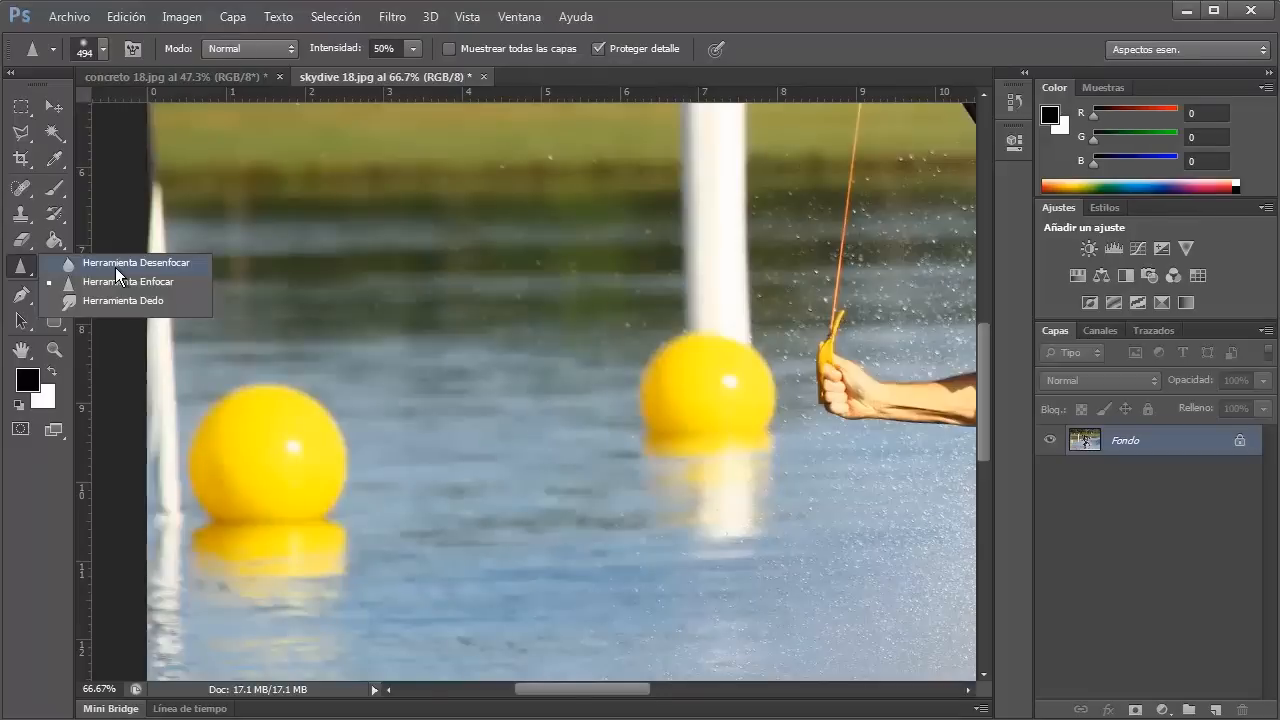
click(116, 264)
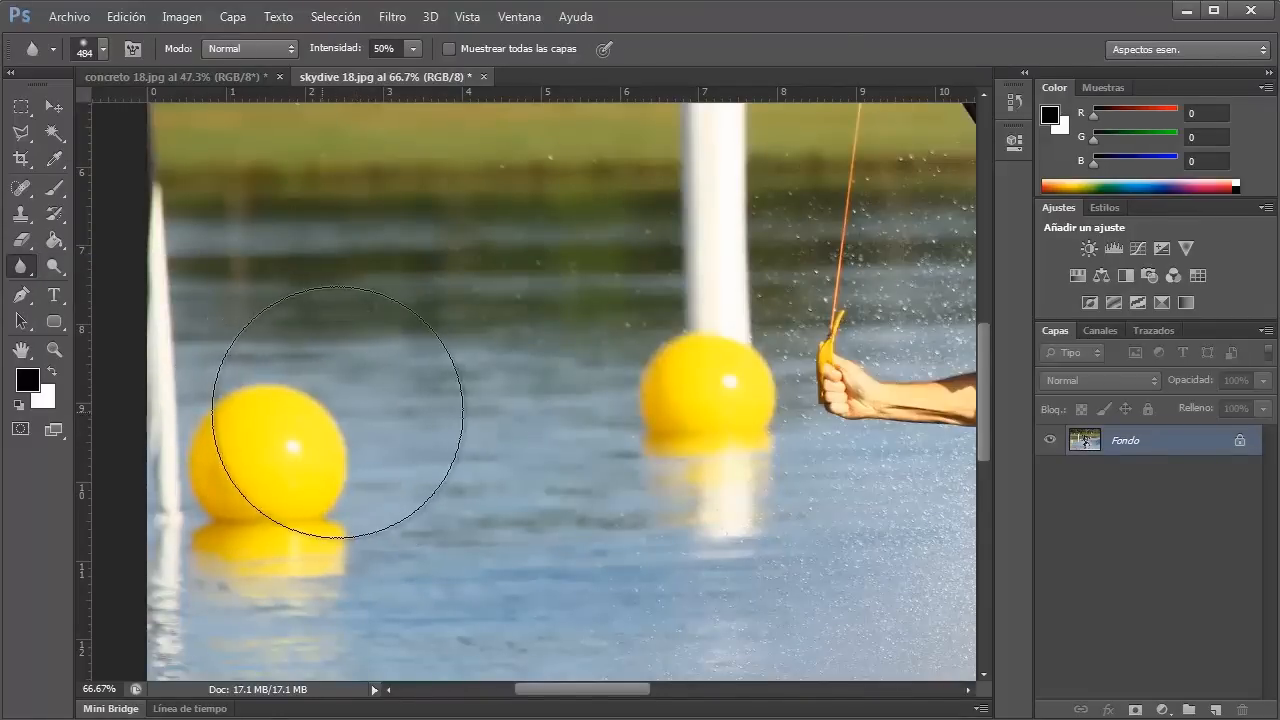
click(54, 106)
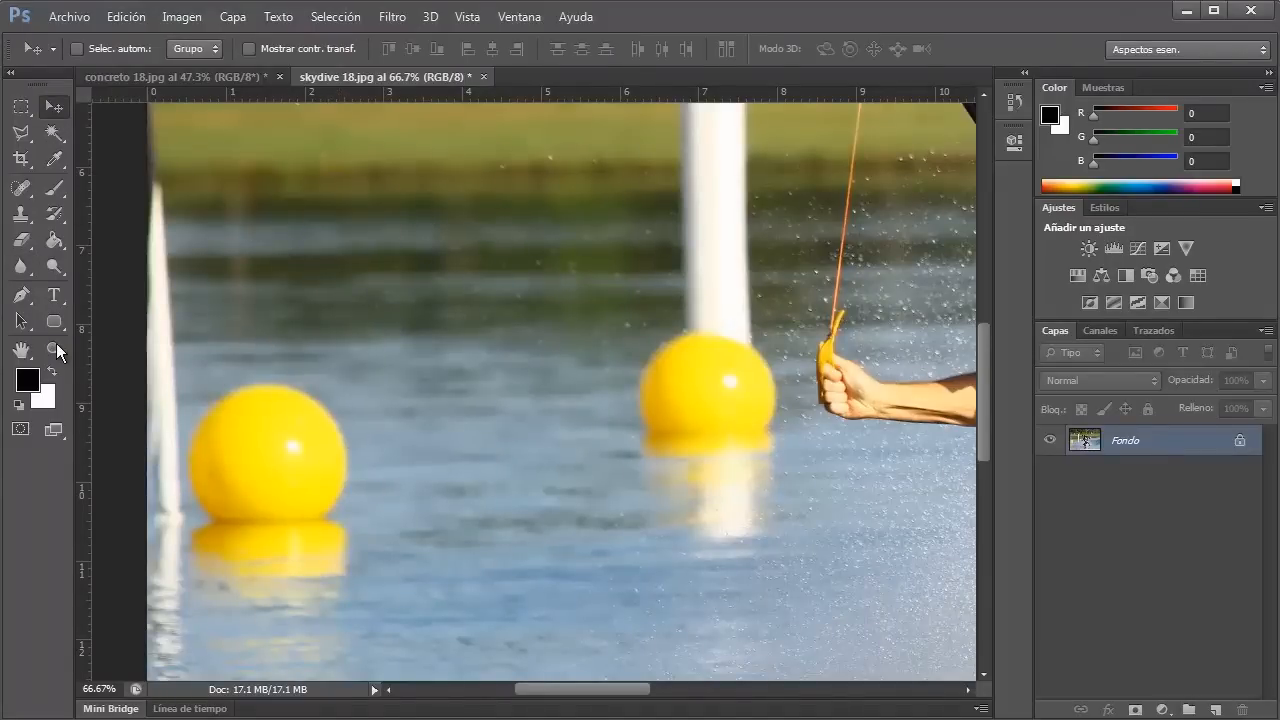
click(21, 274)
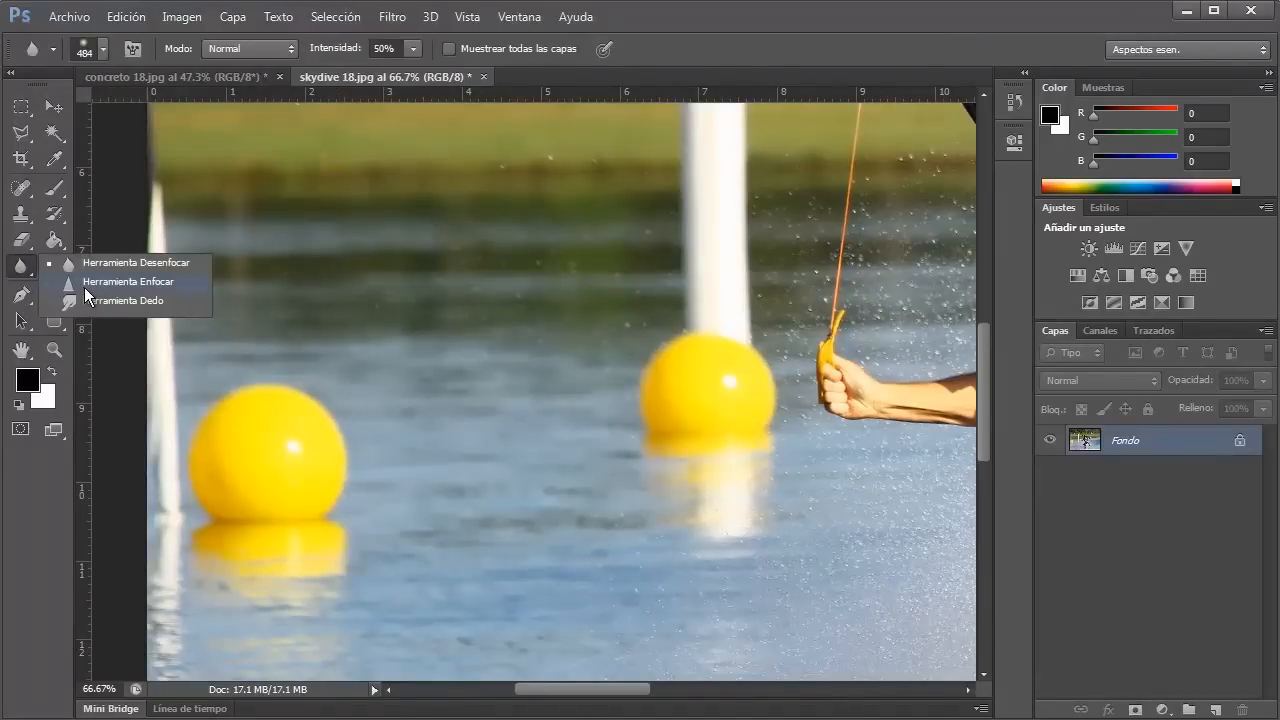
click(84, 287)
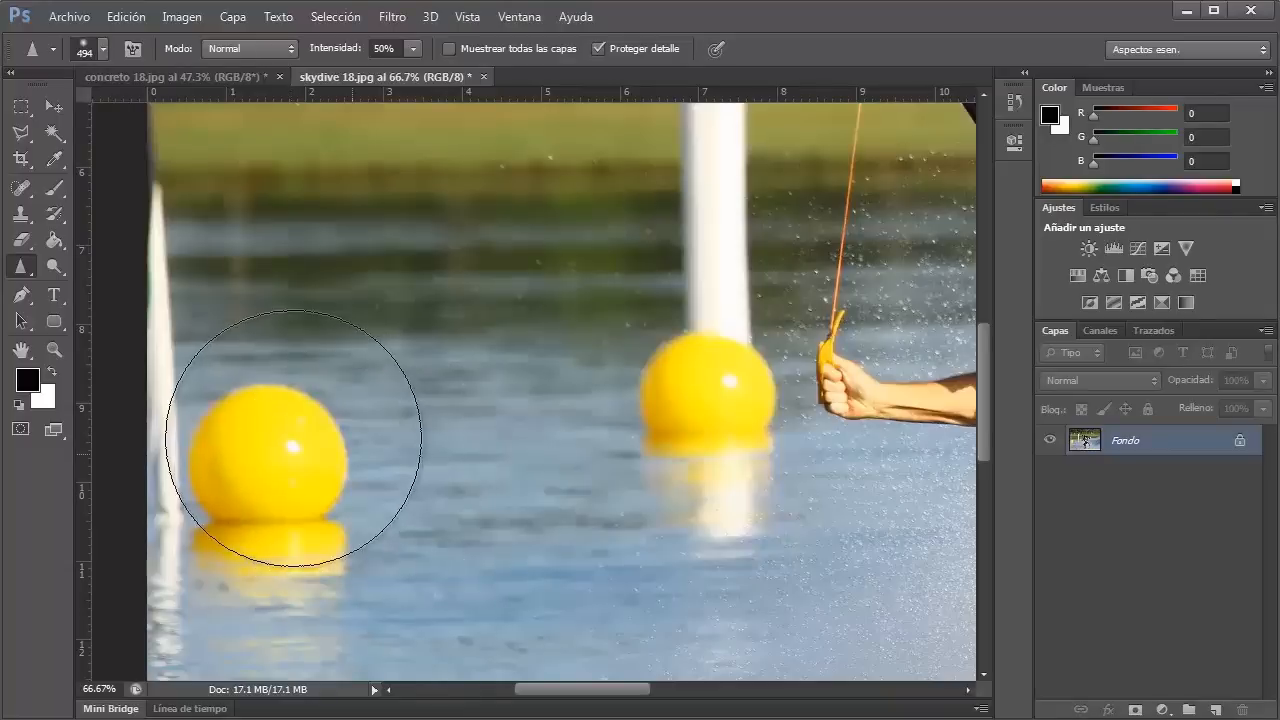
mouse_move(327, 470)
mouse_down()
mouse_move(340, 423)
mouse_move(371, 477)
mouse_move(399, 448)
mouse_move(287, 447)
mouse_up()
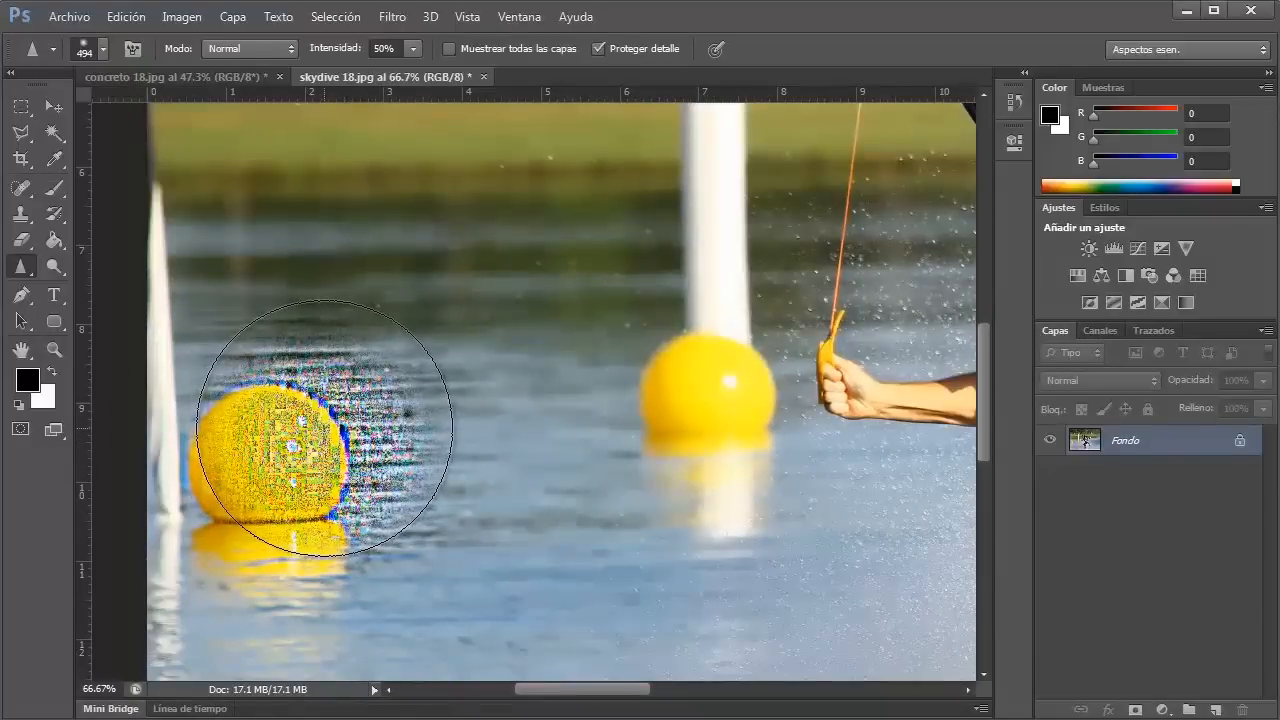
key(ctrl+z)
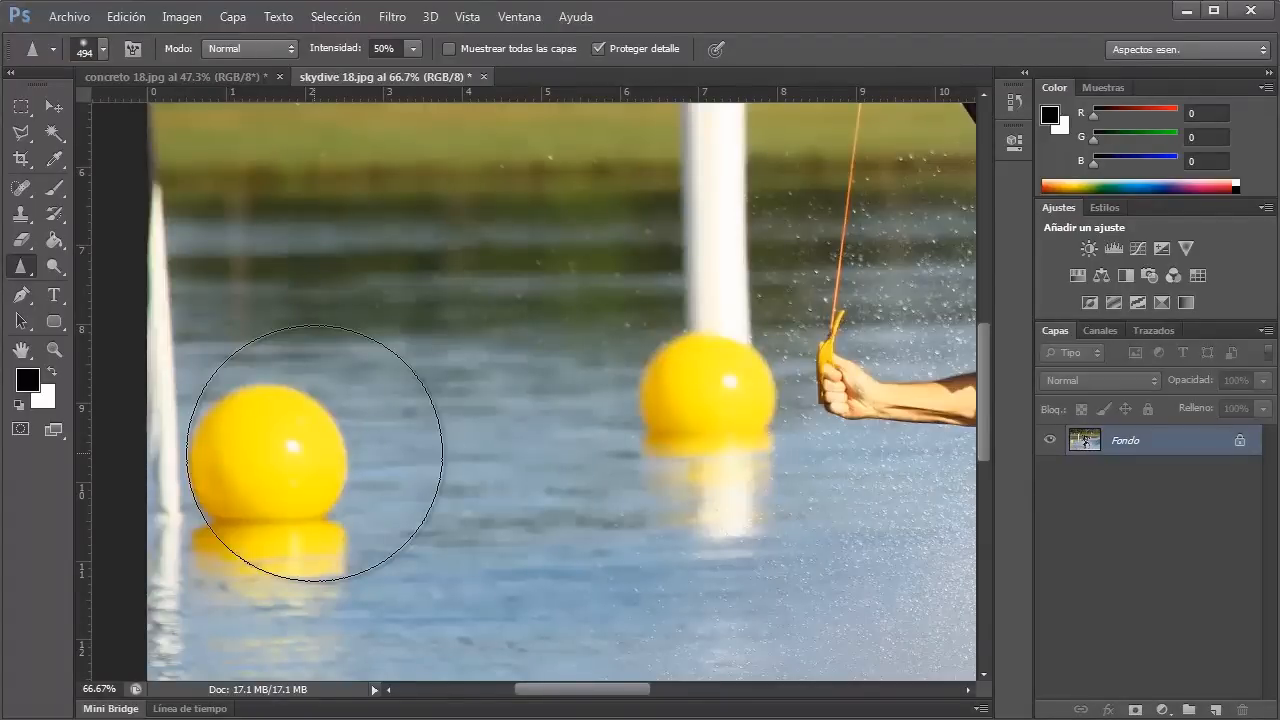
Step: Sharpen the leftmost buoy a second time, undo that stroke, and fit the whole photo in view
mouse_move(315, 453)
mouse_down()
mouse_move(322, 406)
mouse_move(326, 420)
mouse_move(274, 422)
mouse_move(294, 430)
mouse_move(308, 413)
mouse_move(290, 434)
mouse_move(309, 461)
mouse_move(360, 447)
mouse_move(332, 419)
mouse_move(303, 420)
mouse_move(345, 413)
mouse_move(306, 426)
mouse_move(331, 469)
mouse_move(331, 457)
mouse_move(353, 459)
mouse_move(329, 425)
mouse_move(277, 431)
mouse_move(311, 461)
mouse_move(301, 471)
mouse_move(324, 478)
mouse_move(363, 472)
mouse_move(319, 431)
mouse_move(262, 420)
mouse_move(317, 465)
mouse_move(349, 426)
mouse_up()
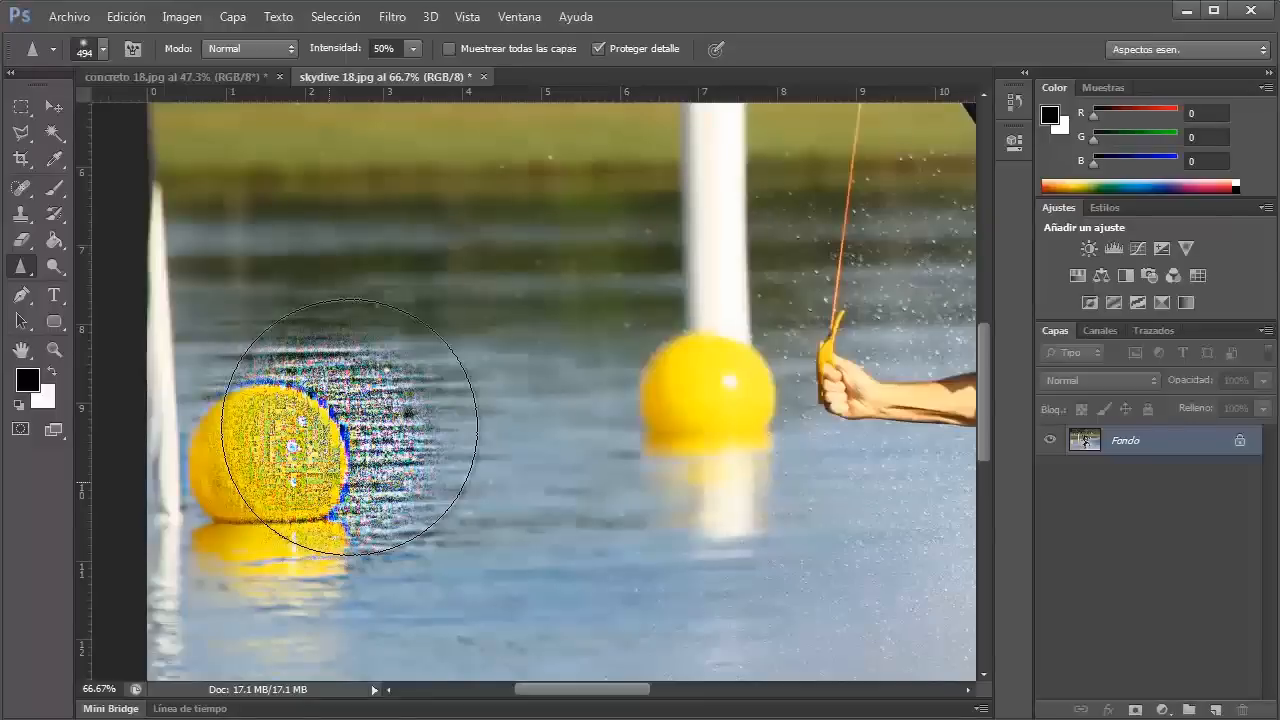
key(ctrl+z)
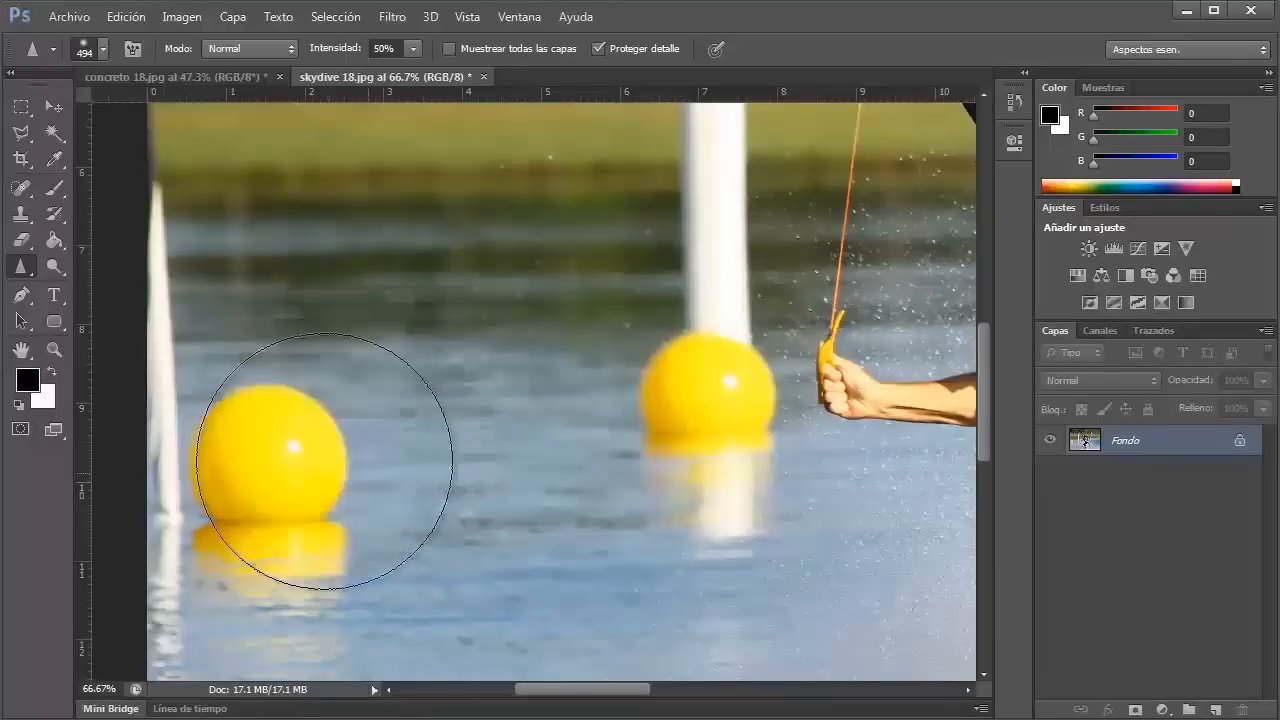
click(52, 357)
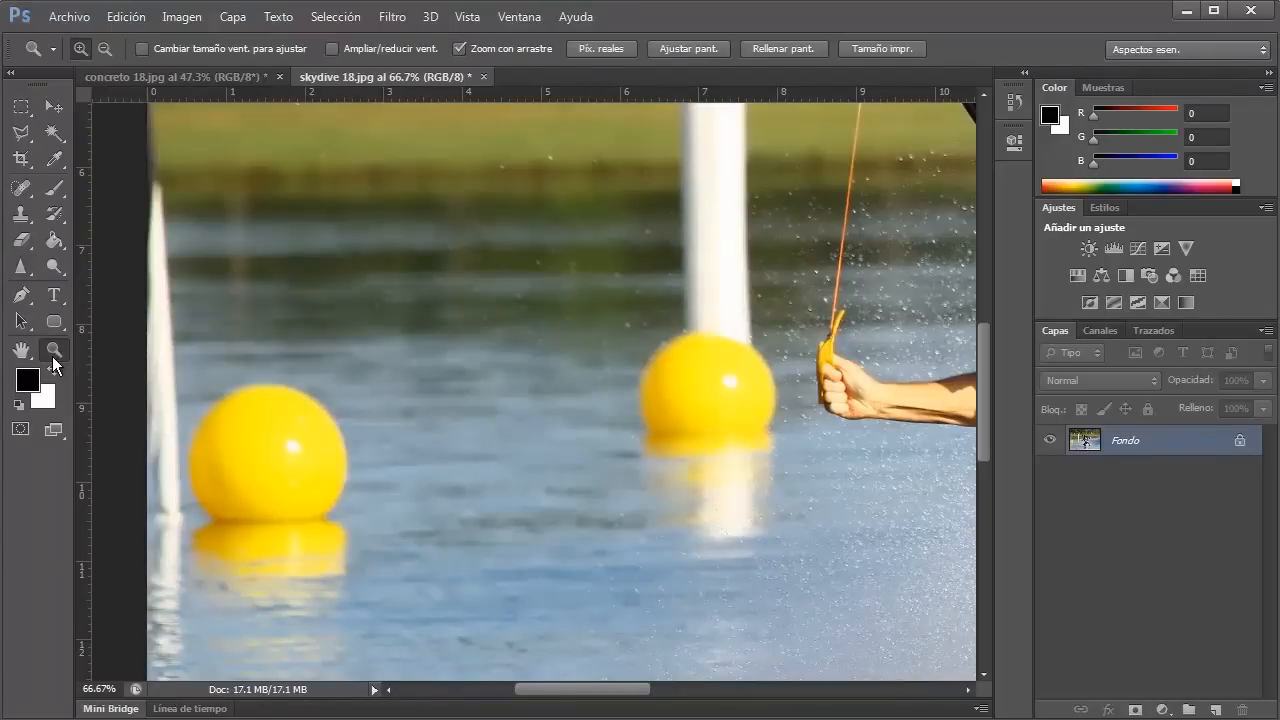
click(694, 48)
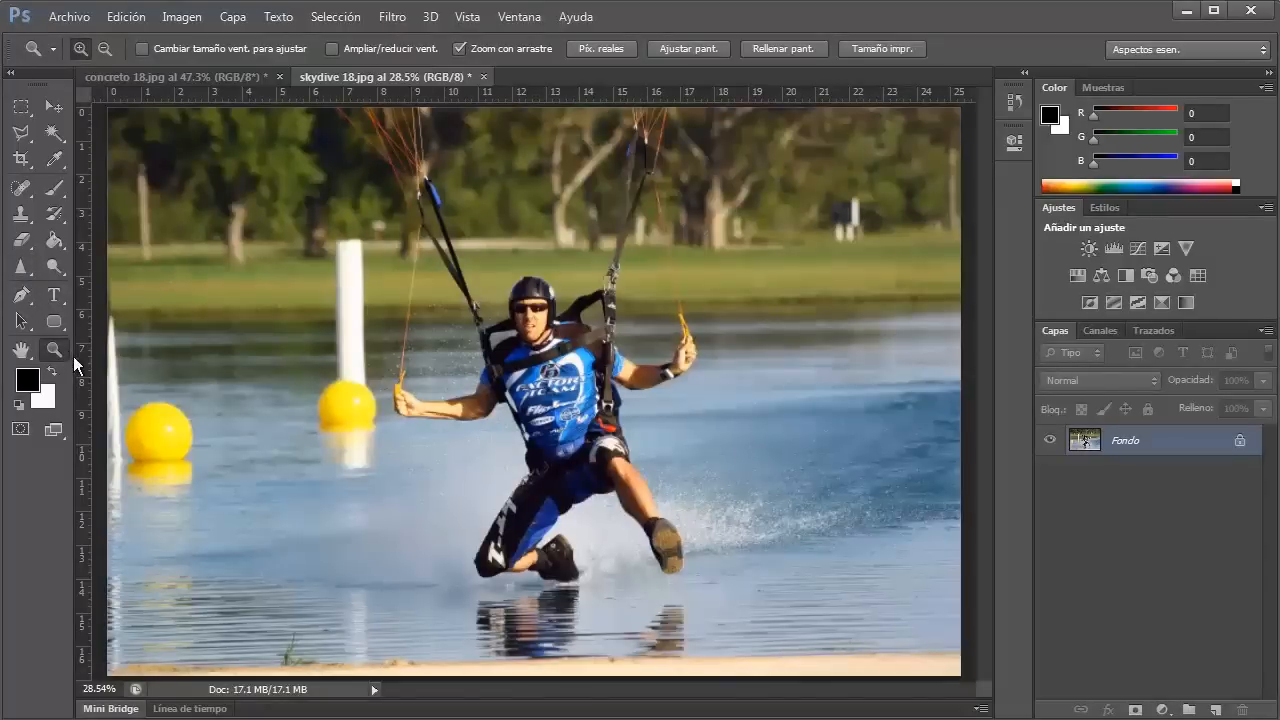
Step: Switch to the concreto 18.jpg image and activate the Blur tool
click(236, 77)
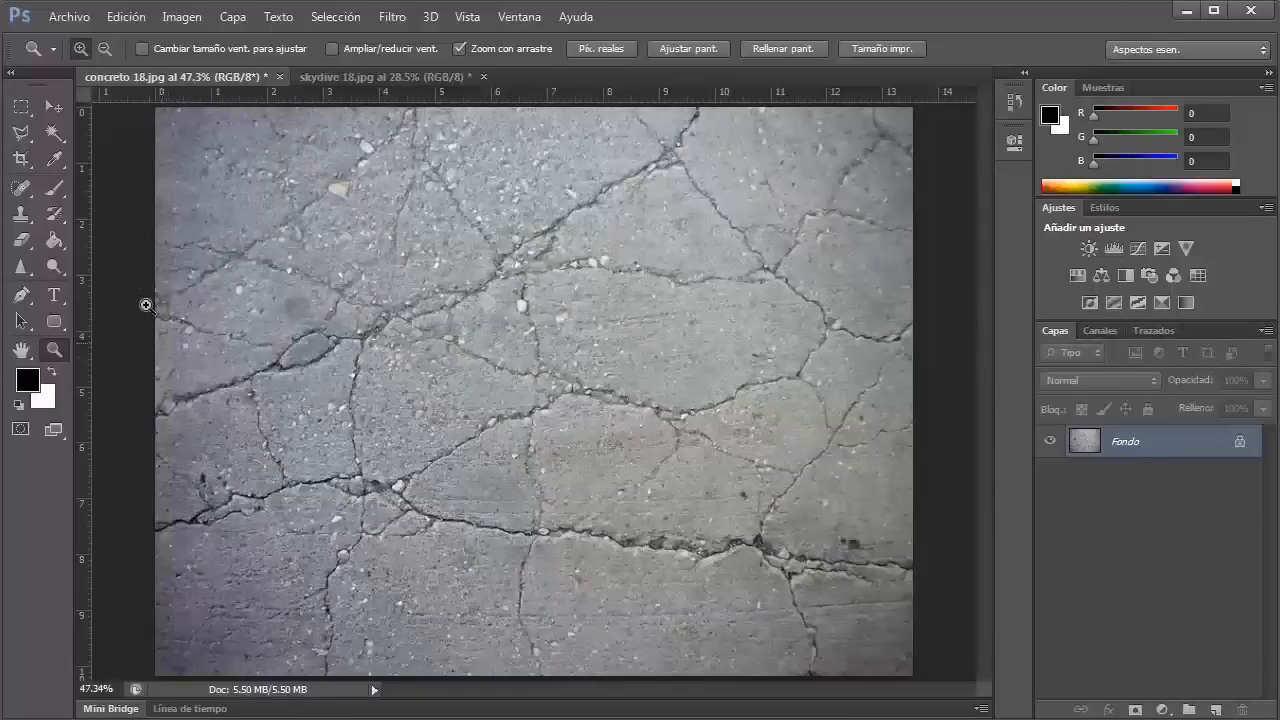
click(31, 270)
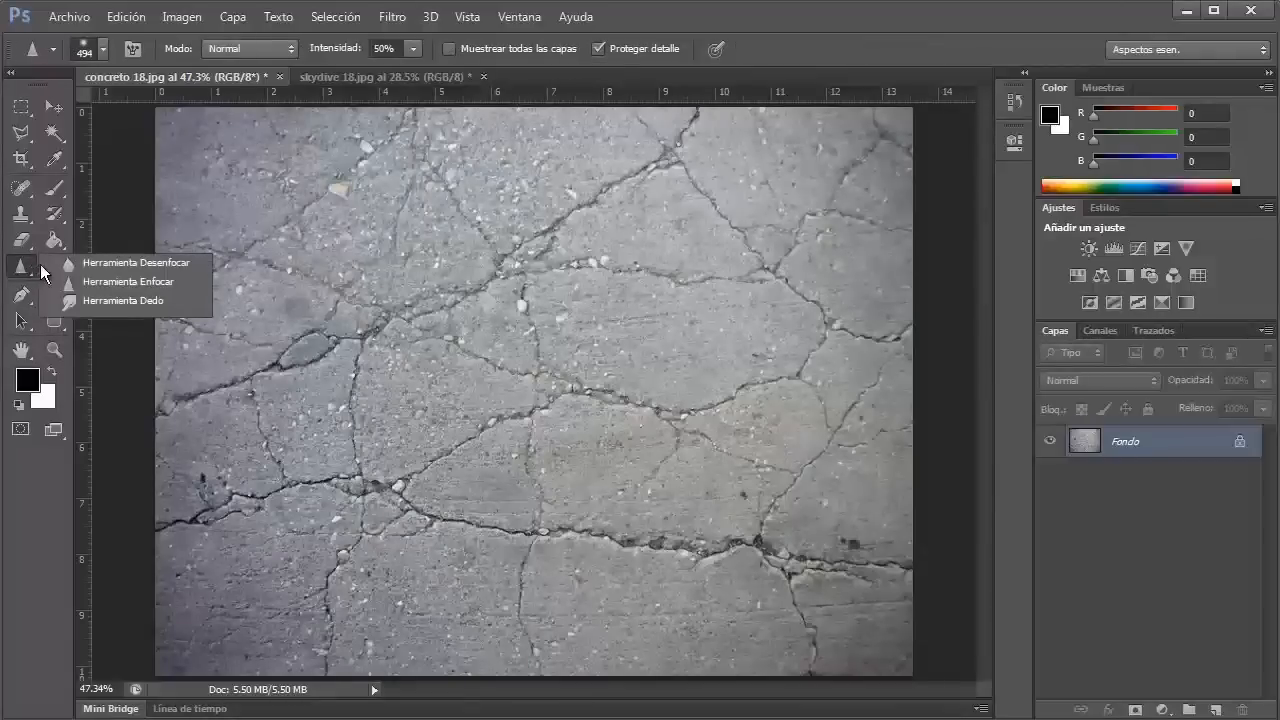
click(74, 263)
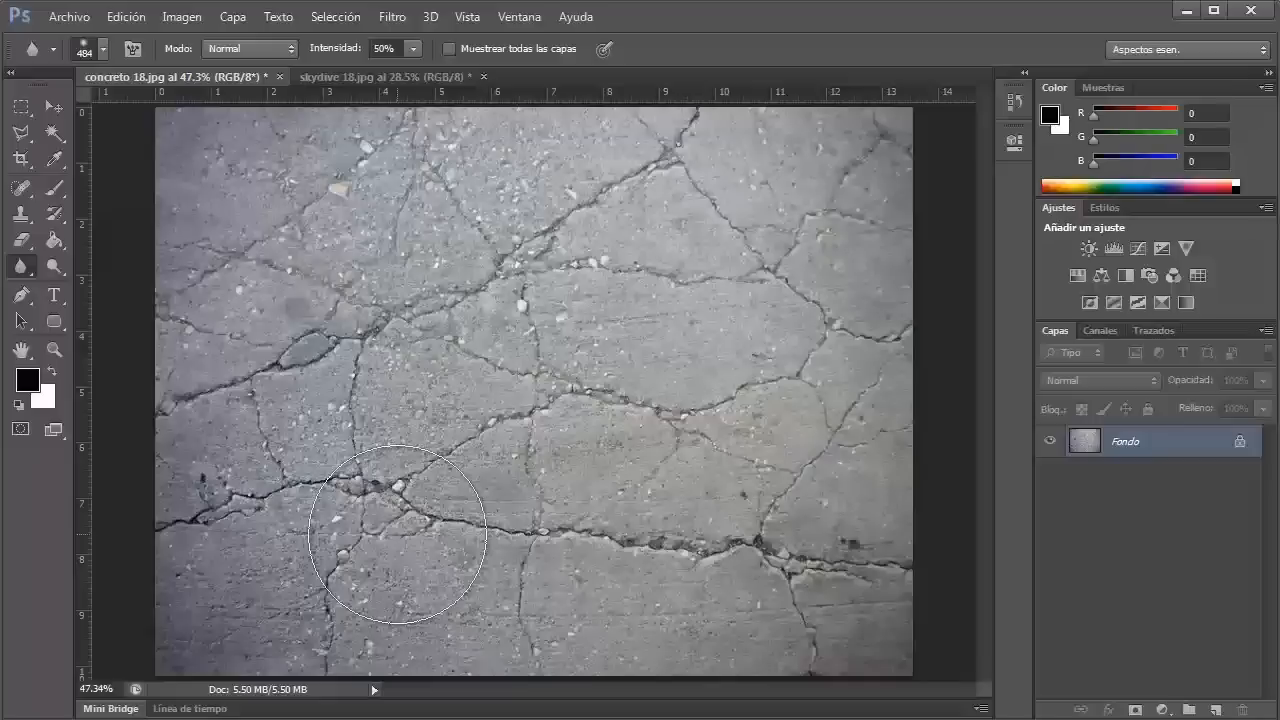
Step: Try blurring the cracks in the middle of the concrete with the 484 px Blur tool, and undo the blurring
click(55, 350)
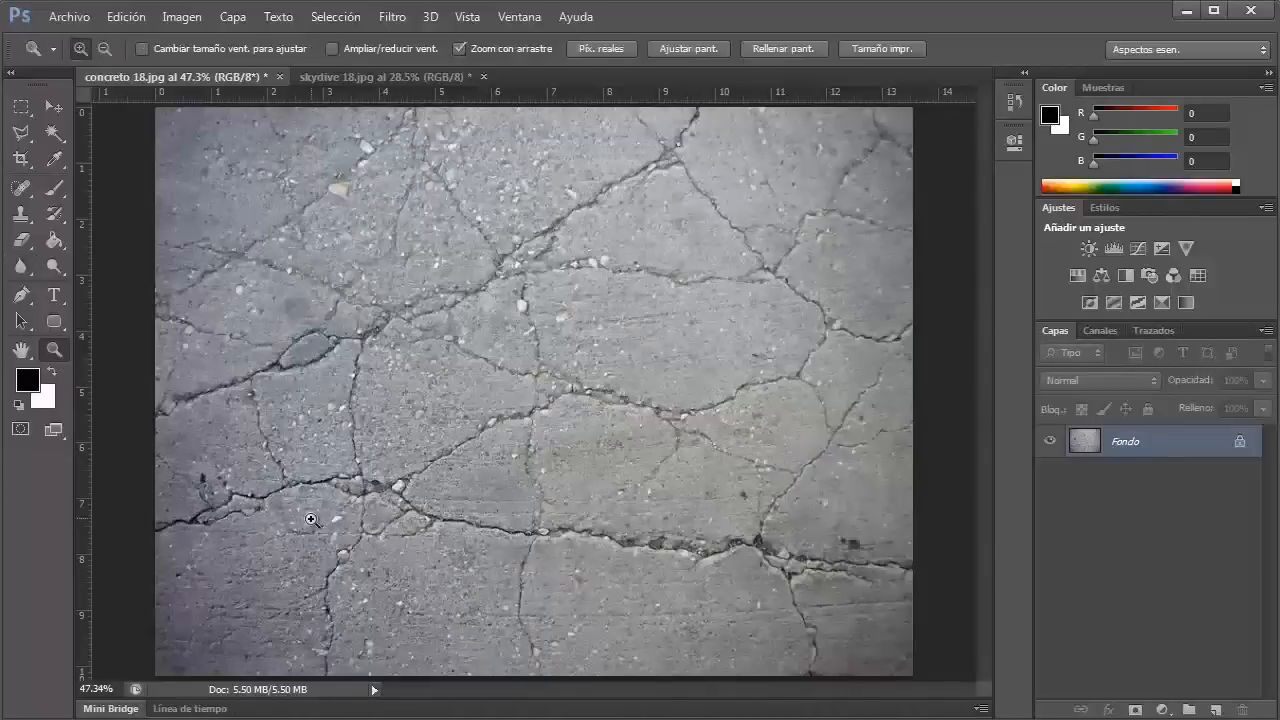
click(319, 520)
drag(307, 537, 474, 402)
click(460, 394)
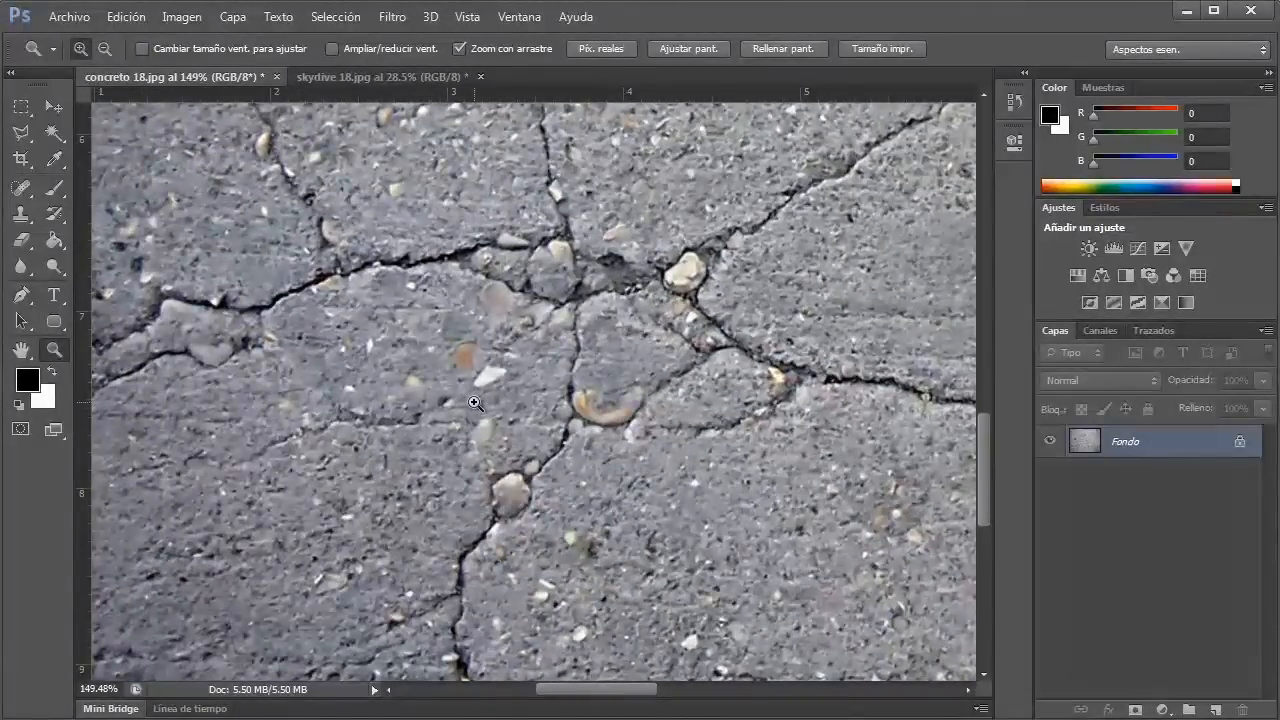
alt+click(474, 402)
alt+click(474, 402)
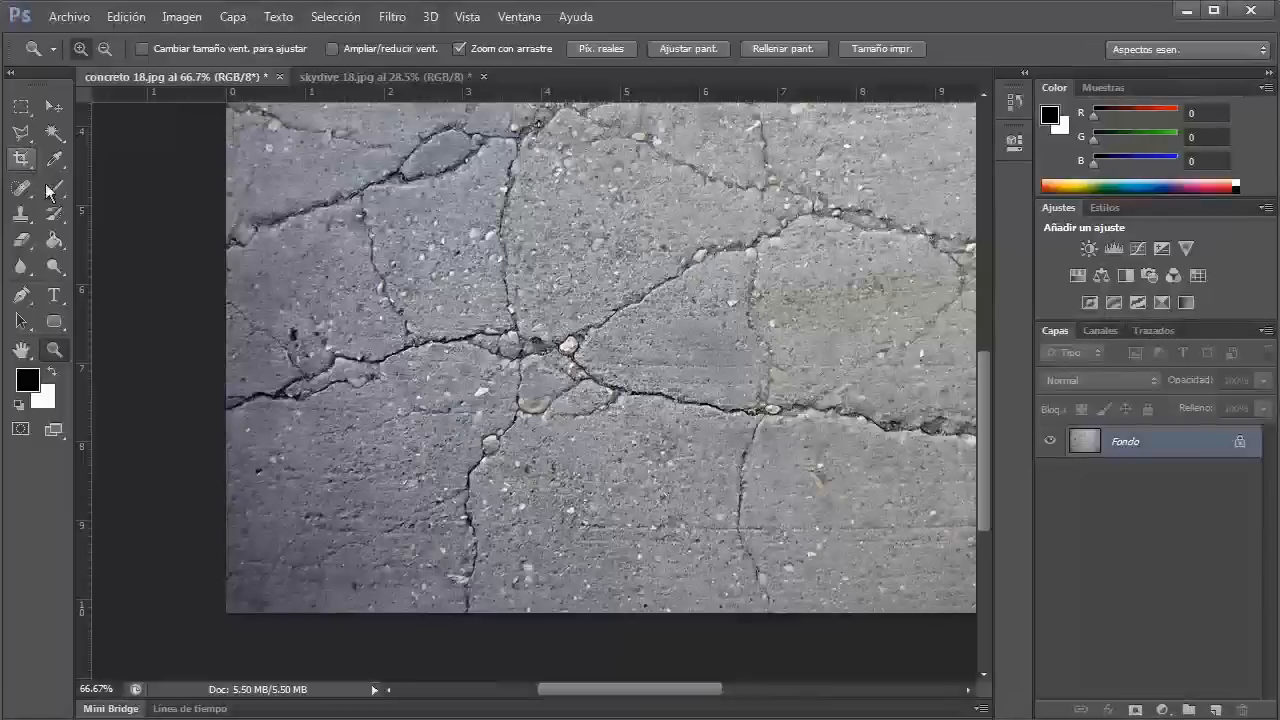
click(20, 265)
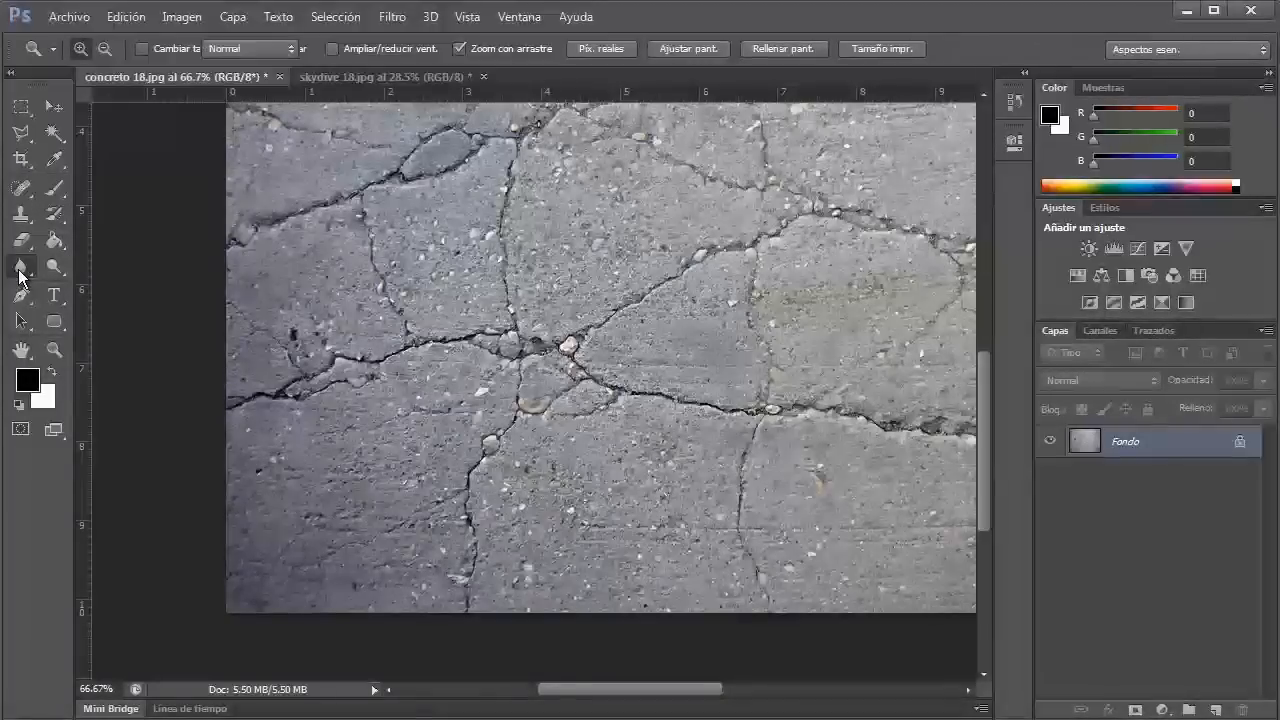
mouse_move(483, 358)
mouse_down()
mouse_move(526, 398)
mouse_move(464, 367)
mouse_move(478, 333)
mouse_move(528, 288)
mouse_move(425, 264)
mouse_move(413, 215)
mouse_move(392, 199)
mouse_move(210, 238)
mouse_move(184, 217)
mouse_move(423, 240)
mouse_move(611, 229)
mouse_move(616, 305)
mouse_move(734, 263)
mouse_move(640, 262)
mouse_move(197, 442)
mouse_move(224, 499)
mouse_move(215, 528)
mouse_move(289, 573)
mouse_move(604, 529)
mouse_move(638, 477)
mouse_move(697, 471)
mouse_move(605, 467)
mouse_move(671, 420)
mouse_move(659, 371)
mouse_move(637, 369)
mouse_move(710, 398)
mouse_move(676, 393)
mouse_move(685, 236)
mouse_move(548, 221)
mouse_move(340, 304)
mouse_move(348, 376)
mouse_move(374, 419)
mouse_move(600, 417)
mouse_move(609, 381)
mouse_move(483, 456)
mouse_move(482, 484)
mouse_move(705, 484)
mouse_move(387, 359)
mouse_move(446, 420)
mouse_move(457, 379)
mouse_move(513, 381)
mouse_move(503, 492)
mouse_move(456, 561)
mouse_move(572, 466)
mouse_move(383, 427)
mouse_move(554, 388)
mouse_move(877, 377)
mouse_move(915, 283)
mouse_move(870, 286)
mouse_move(858, 253)
mouse_move(720, 178)
mouse_move(856, 300)
mouse_move(374, 249)
mouse_move(847, 269)
mouse_move(509, 195)
mouse_move(614, 193)
mouse_move(640, 215)
mouse_up()
key(ctrl+z)
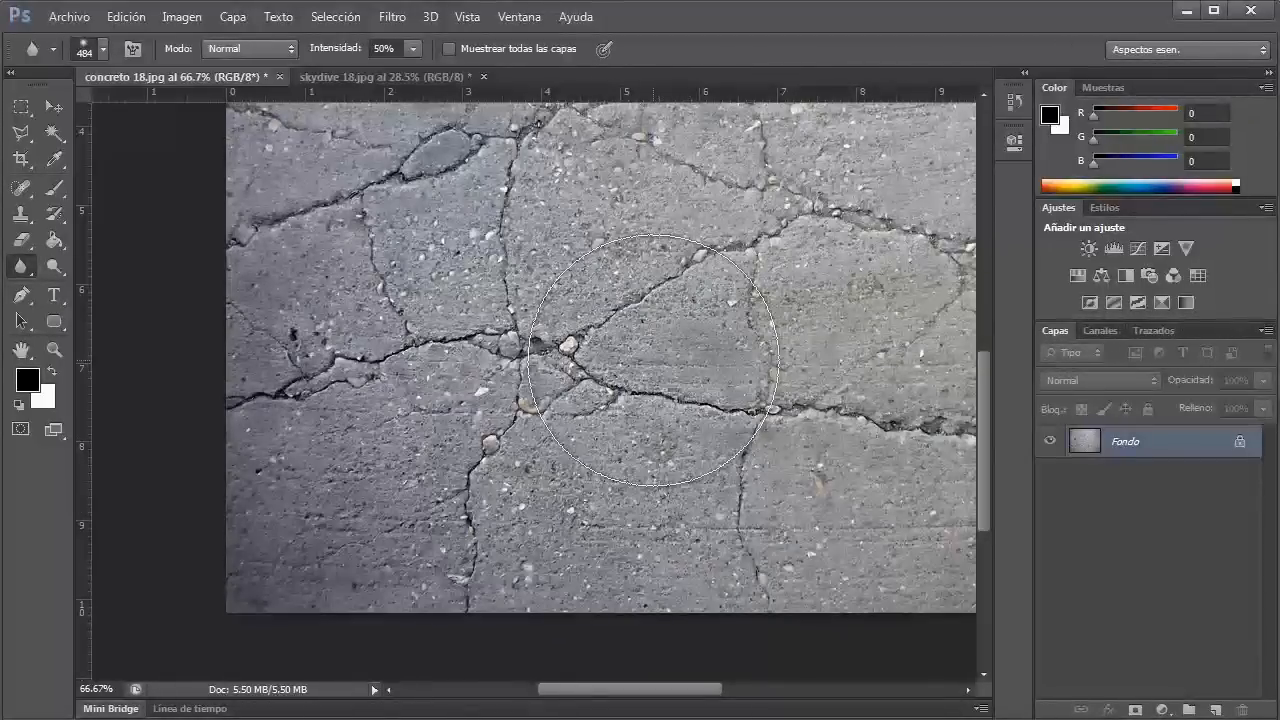
Step: Sharpen the cracks and texture across the concrete with the 494 px Sharpen tool at 50% intensity
click(20, 266)
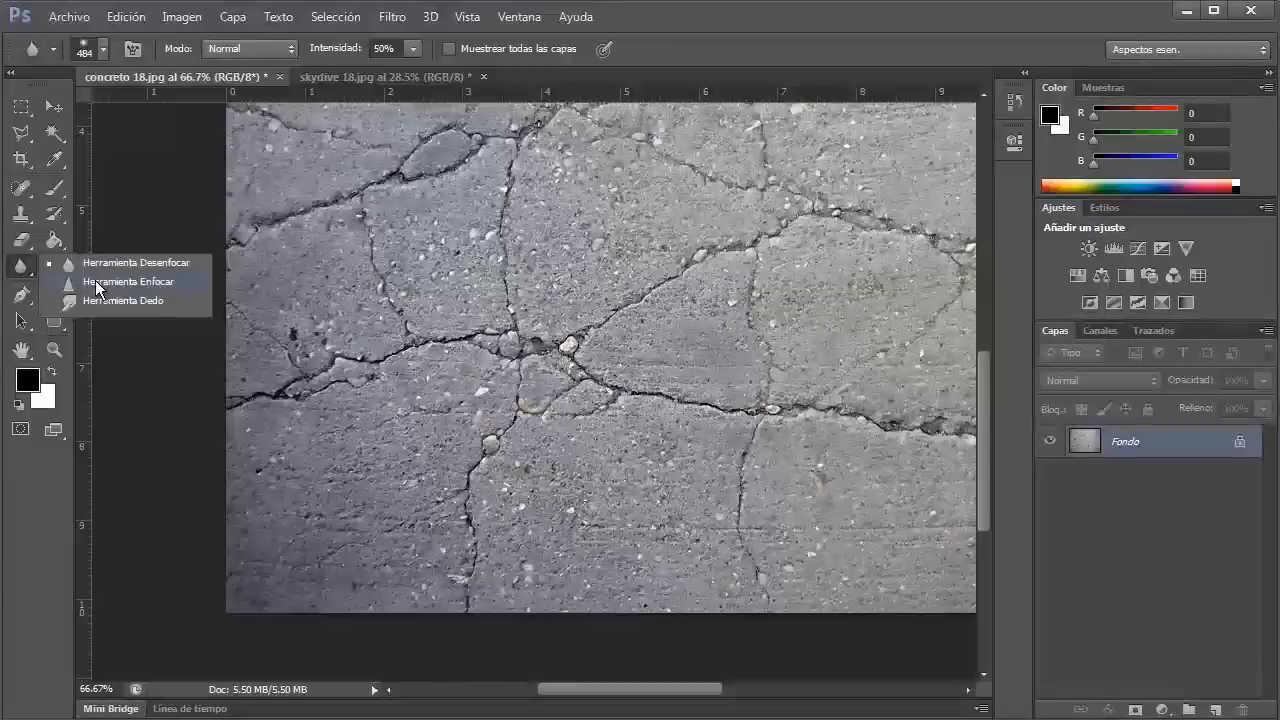
click(99, 284)
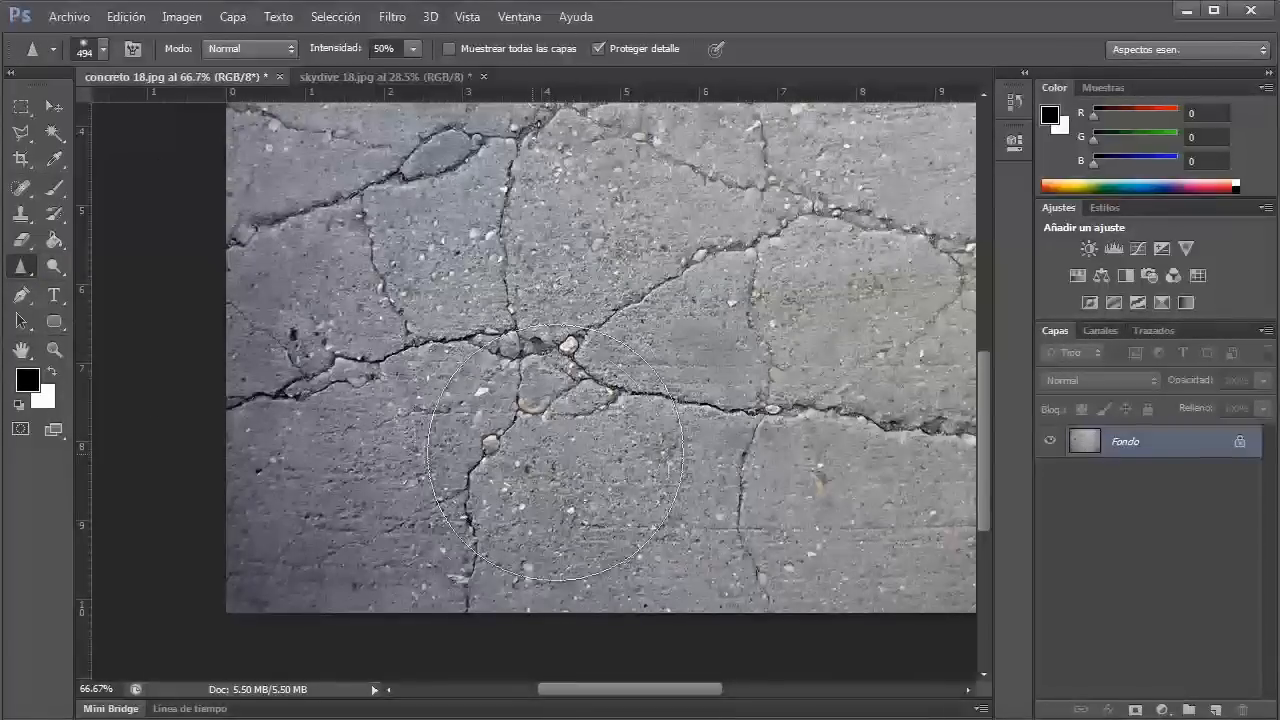
drag(570, 500, 521, 437)
mouse_move(374, 416)
mouse_down()
mouse_move(311, 421)
mouse_move(356, 498)
mouse_move(331, 492)
mouse_move(326, 527)
mouse_move(351, 547)
mouse_move(319, 546)
mouse_move(337, 414)
mouse_move(407, 379)
mouse_up()
mouse_move(414, 310)
mouse_down()
mouse_move(305, 271)
mouse_move(291, 286)
mouse_move(315, 227)
mouse_move(377, 262)
mouse_move(548, 236)
mouse_move(652, 301)
mouse_move(711, 315)
mouse_move(750, 266)
mouse_move(775, 261)
mouse_move(748, 251)
mouse_move(686, 429)
mouse_move(760, 462)
mouse_move(812, 466)
mouse_move(816, 506)
mouse_move(848, 500)
mouse_move(698, 449)
mouse_move(540, 430)
mouse_move(375, 374)
mouse_up()
mouse_move(656, 352)
mouse_down()
mouse_move(720, 420)
mouse_move(640, 450)
mouse_move(570, 400)
mouse_move(612, 298)
mouse_up()
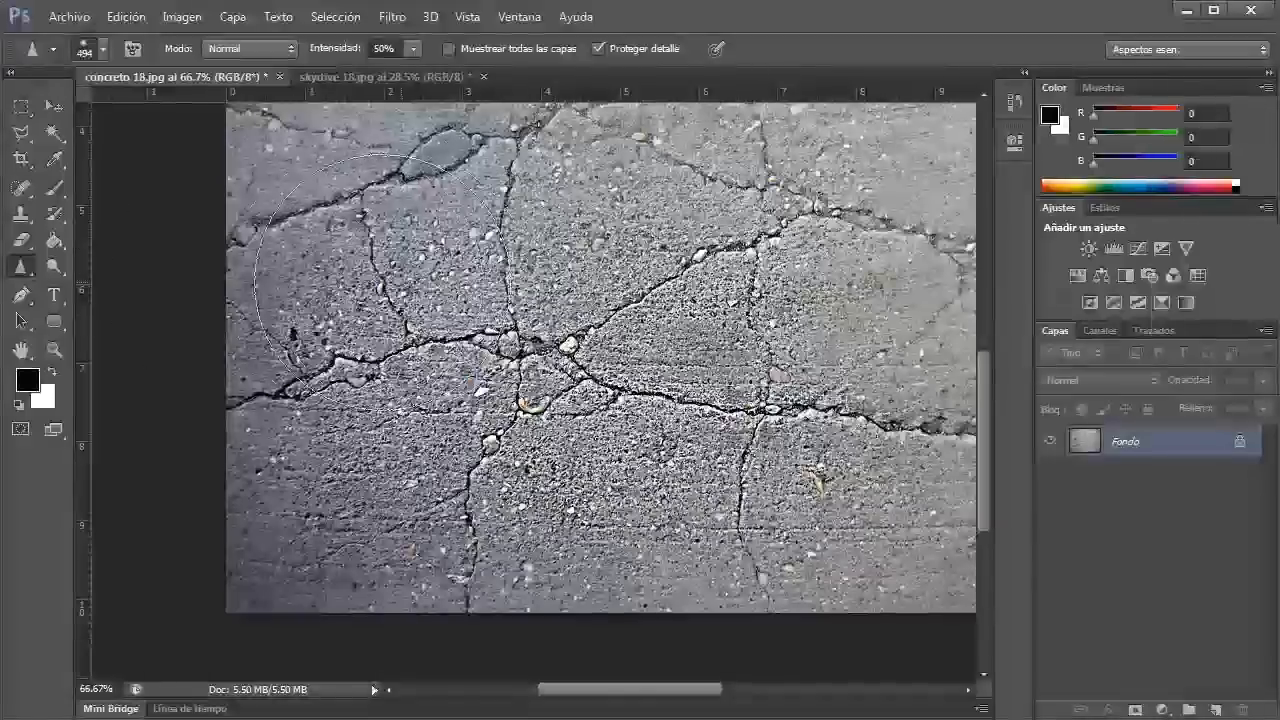
Step: Revert concreto 18.jpg to its last saved version
click(118, 18)
click(114, 38)
click(84, 22)
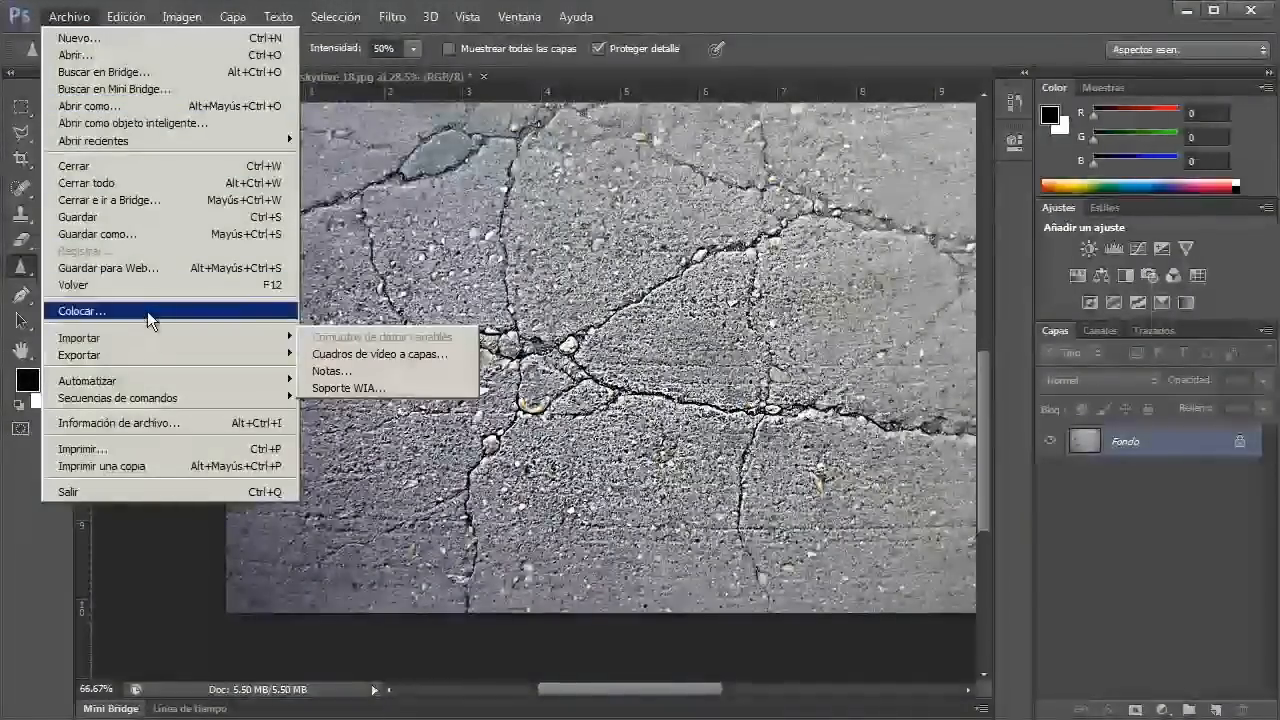
click(152, 285)
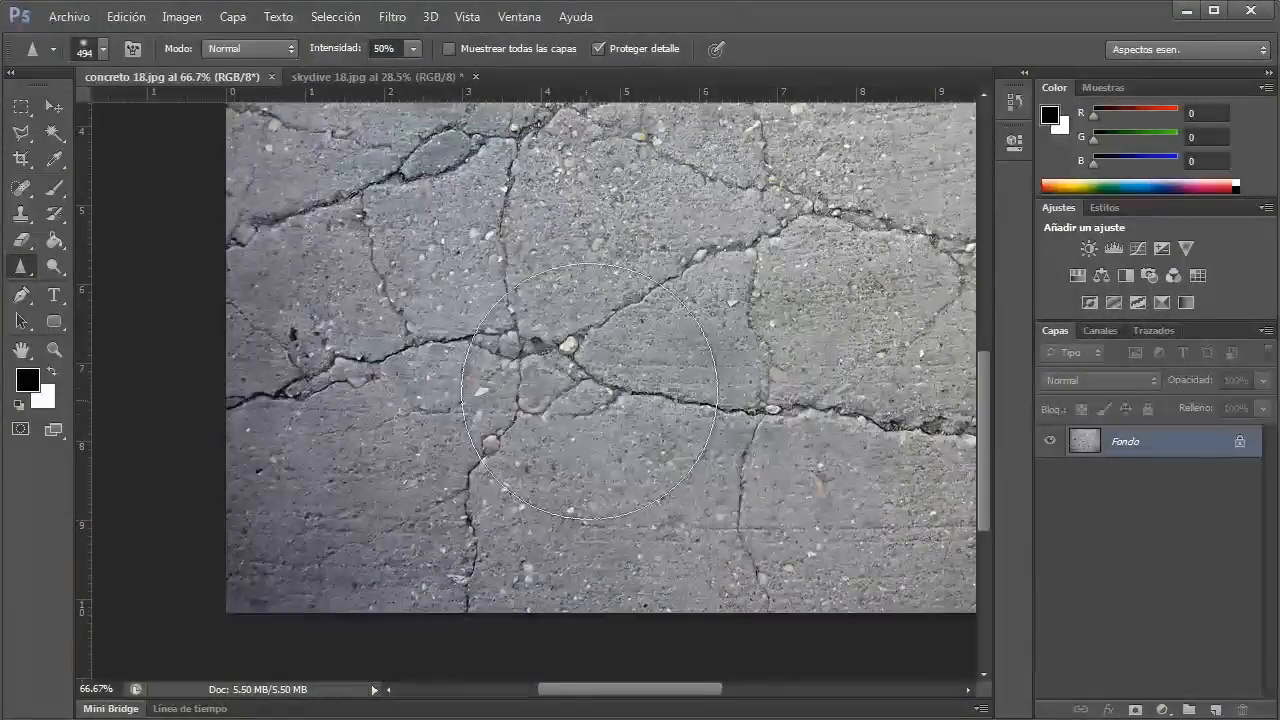
drag(690, 295, 540, 371)
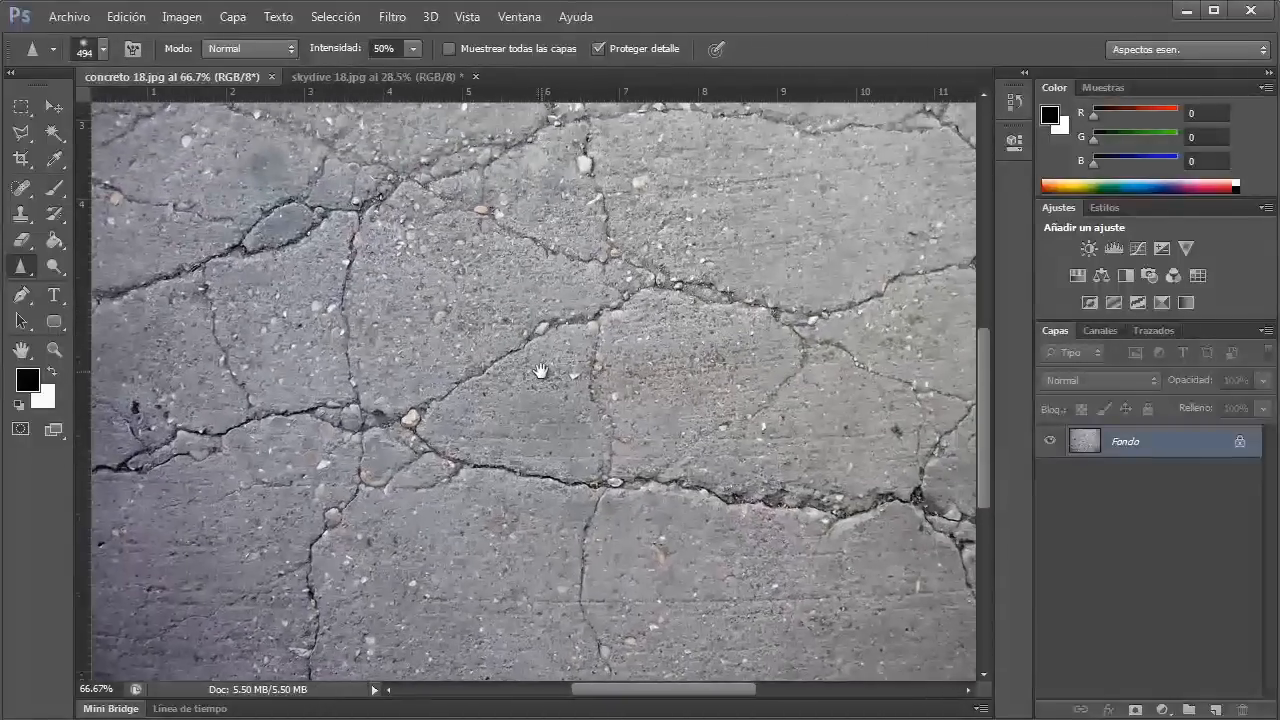
Step: Activate the Smudge tool and return to the skydive 18.jpg image
click(24, 271)
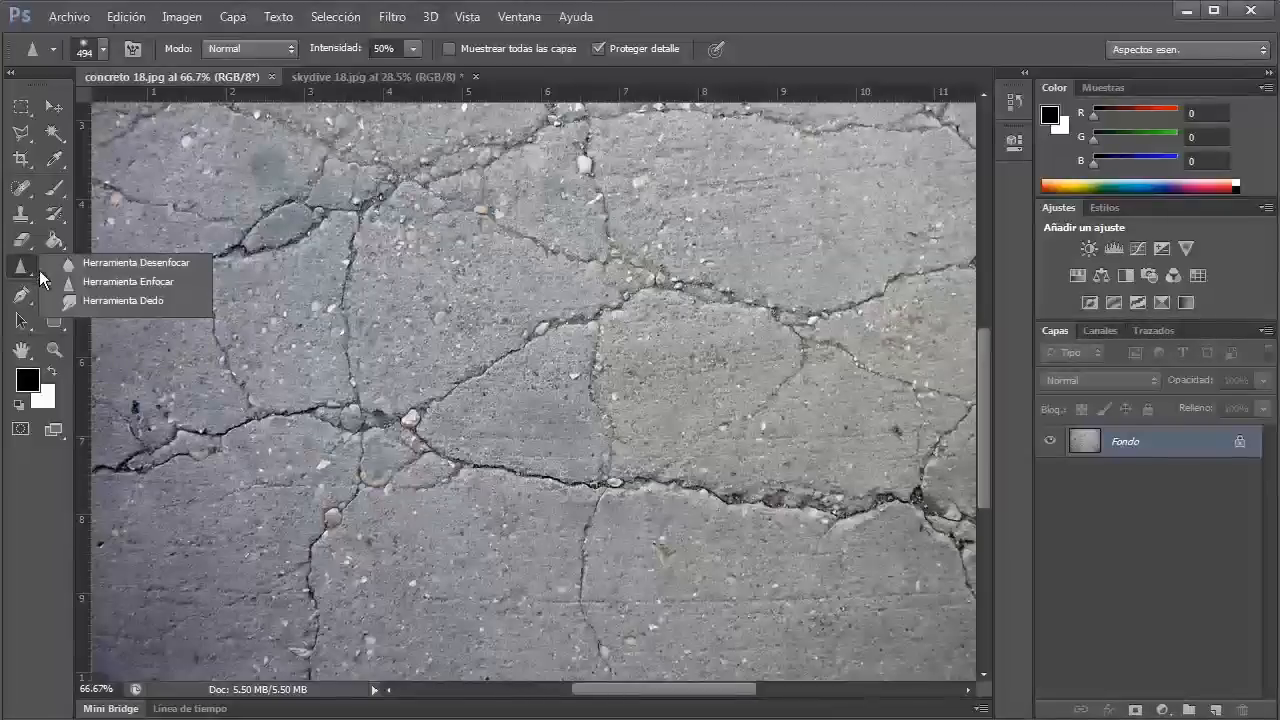
click(90, 300)
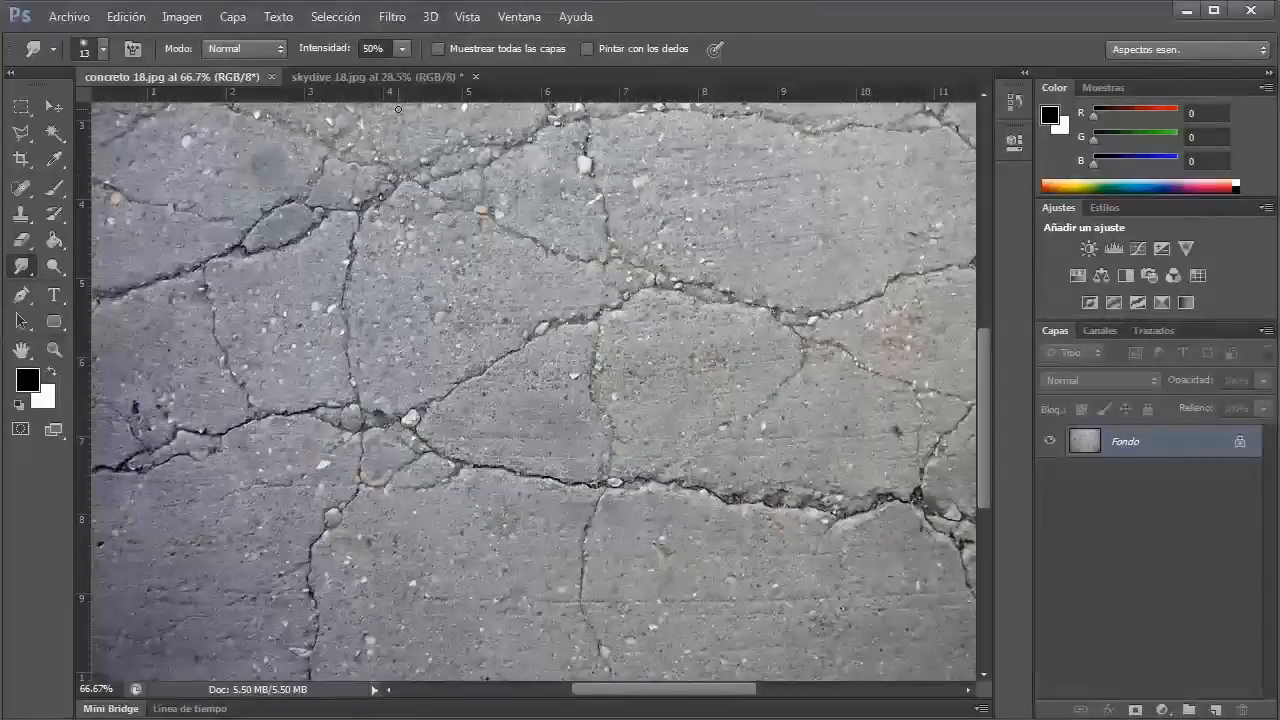
click(355, 80)
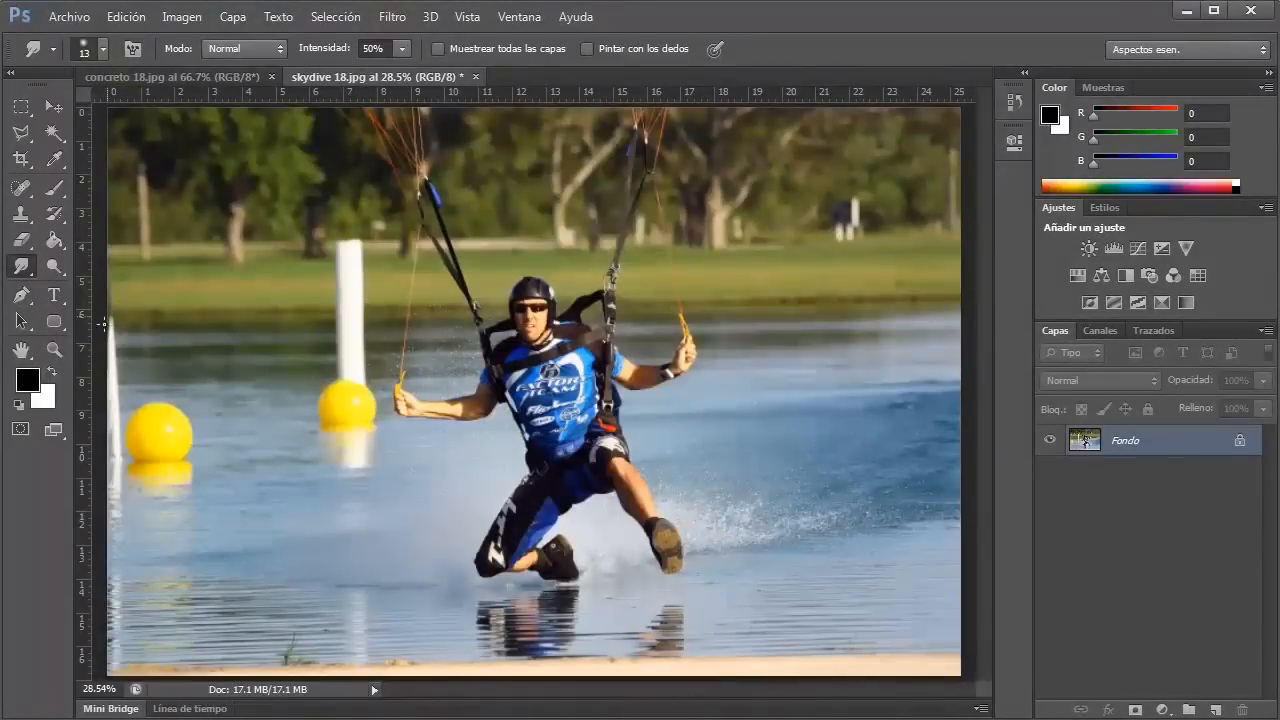
Step: Set the Smudge tool's brush size to 162 px for working on the skydiver
click(60, 348)
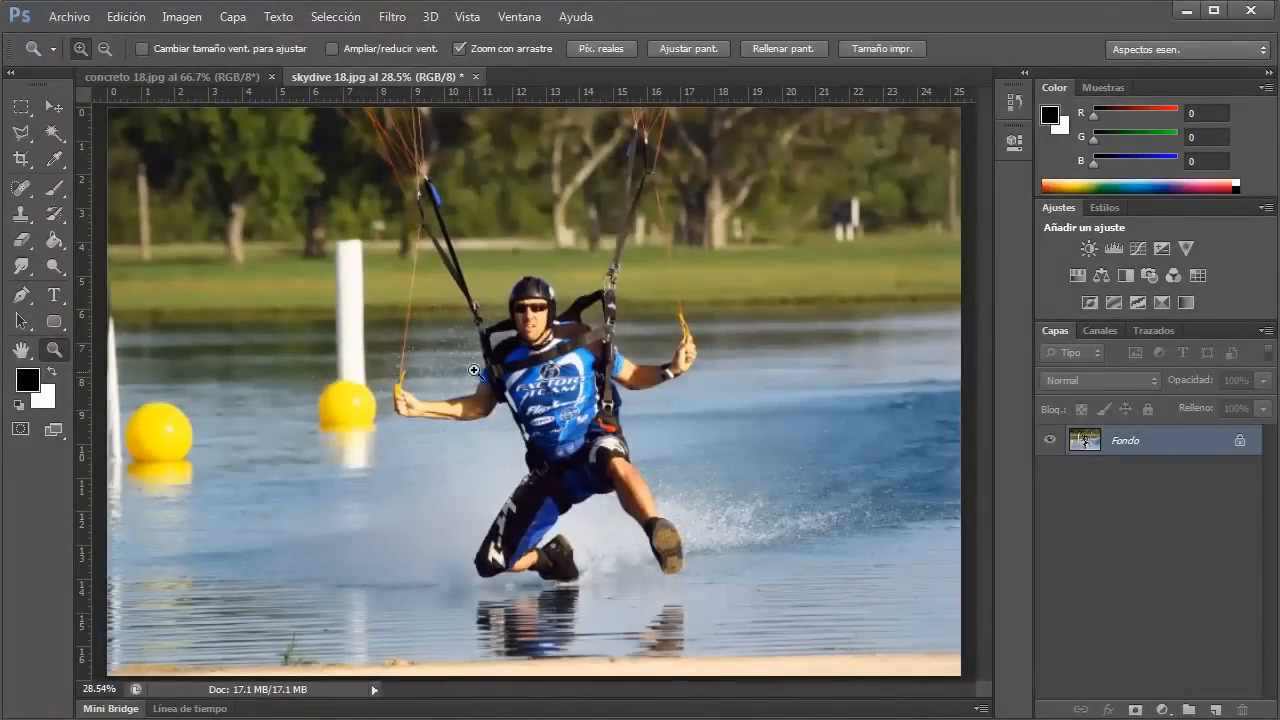
click(520, 374)
click(520, 374)
drag(571, 371, 541, 335)
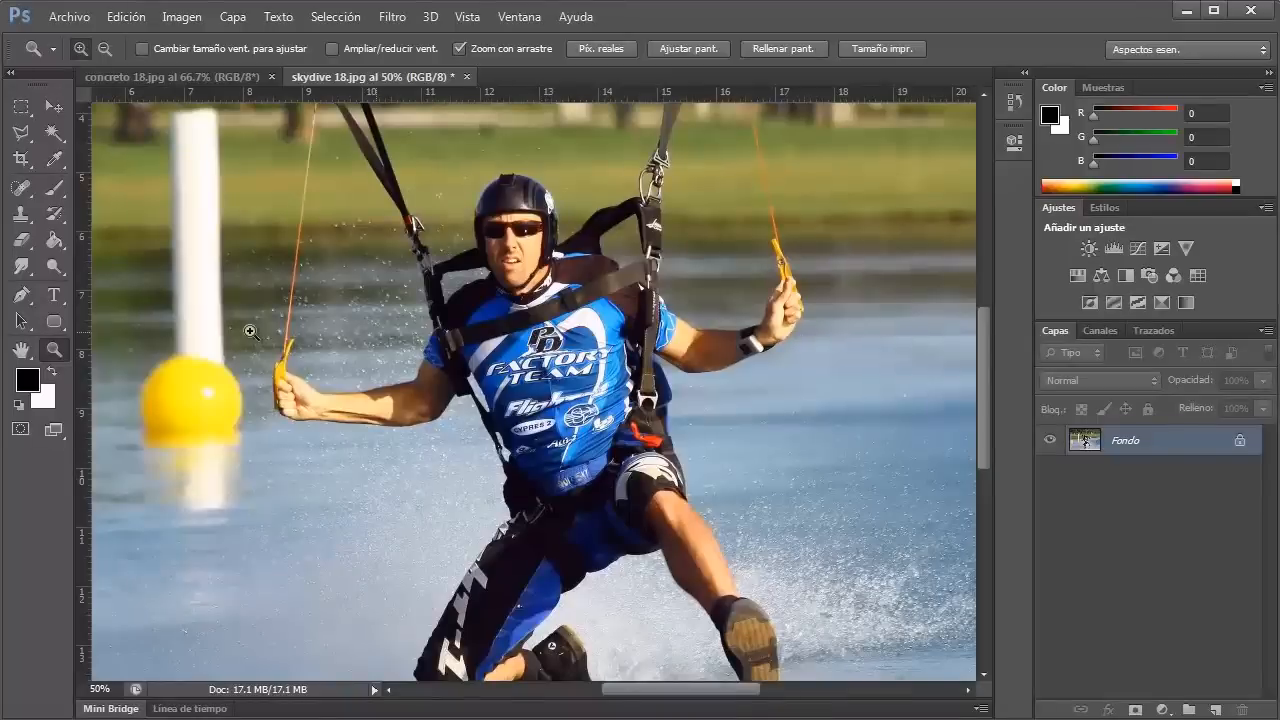
click(20, 268)
click(20, 268)
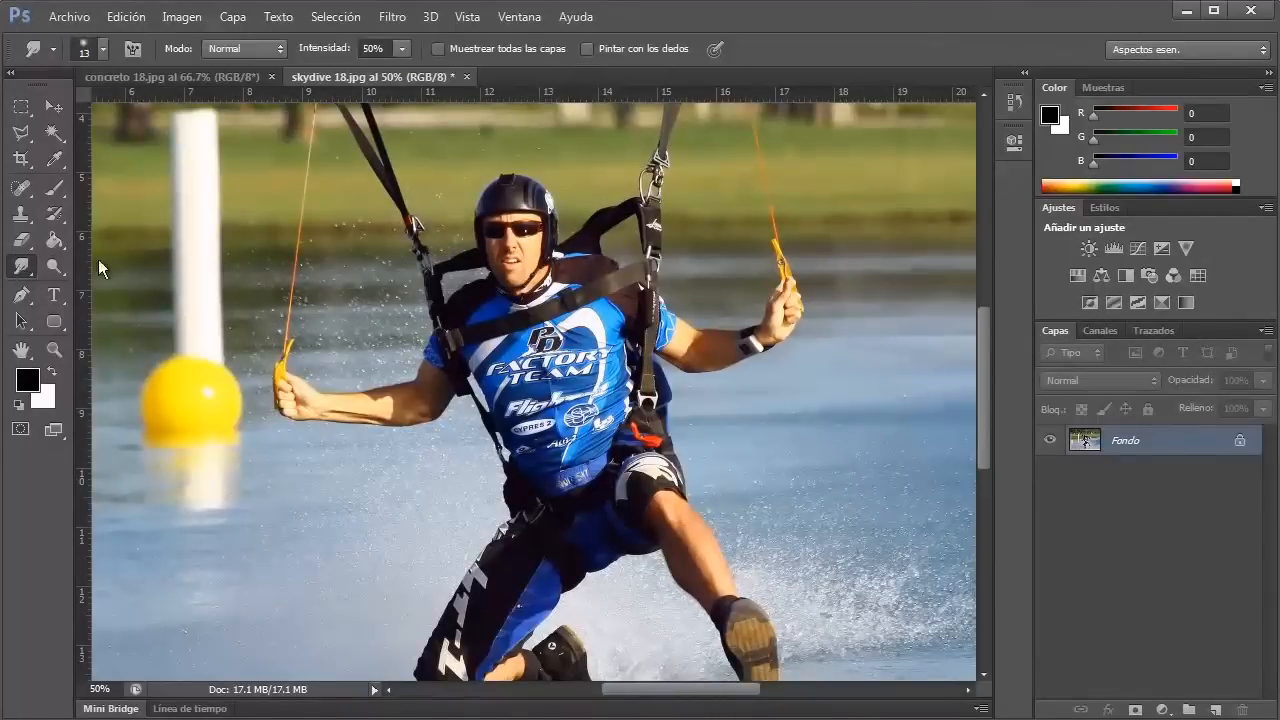
click(103, 49)
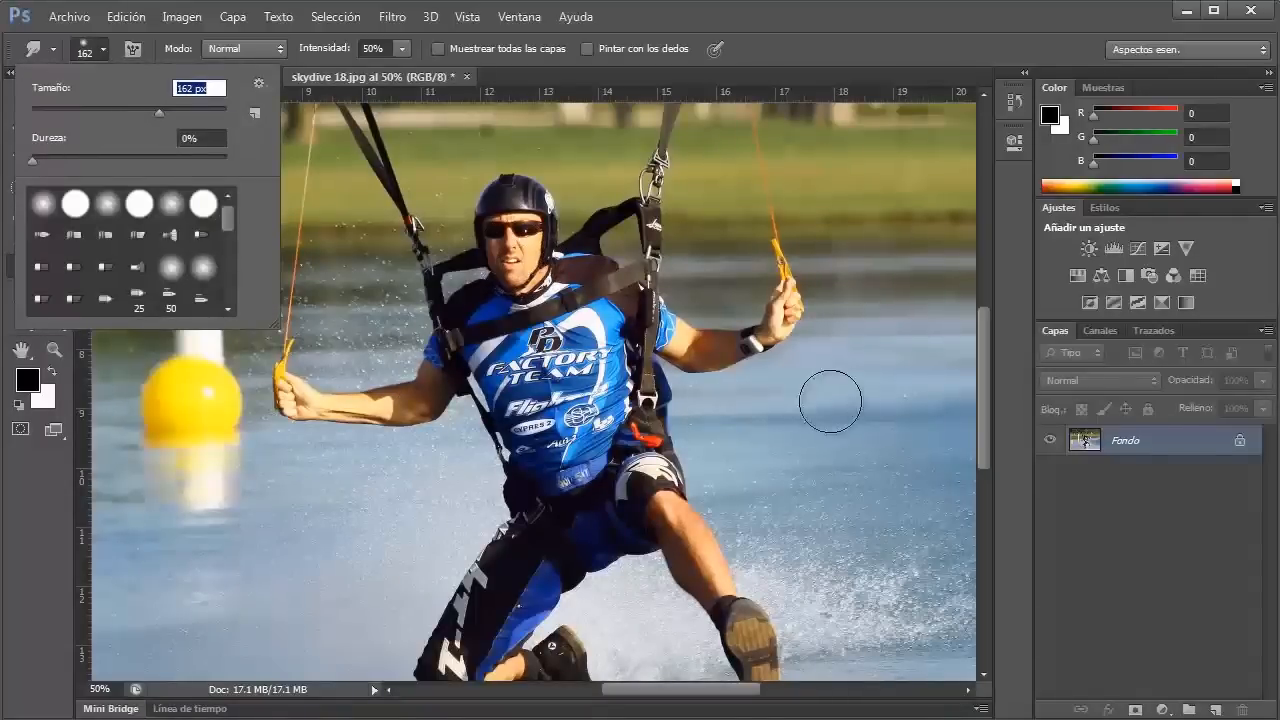
Step: Smudge the skydiver's raised shoe and his face with the 162 px Smudge tool at 50% intensity
key(Return)
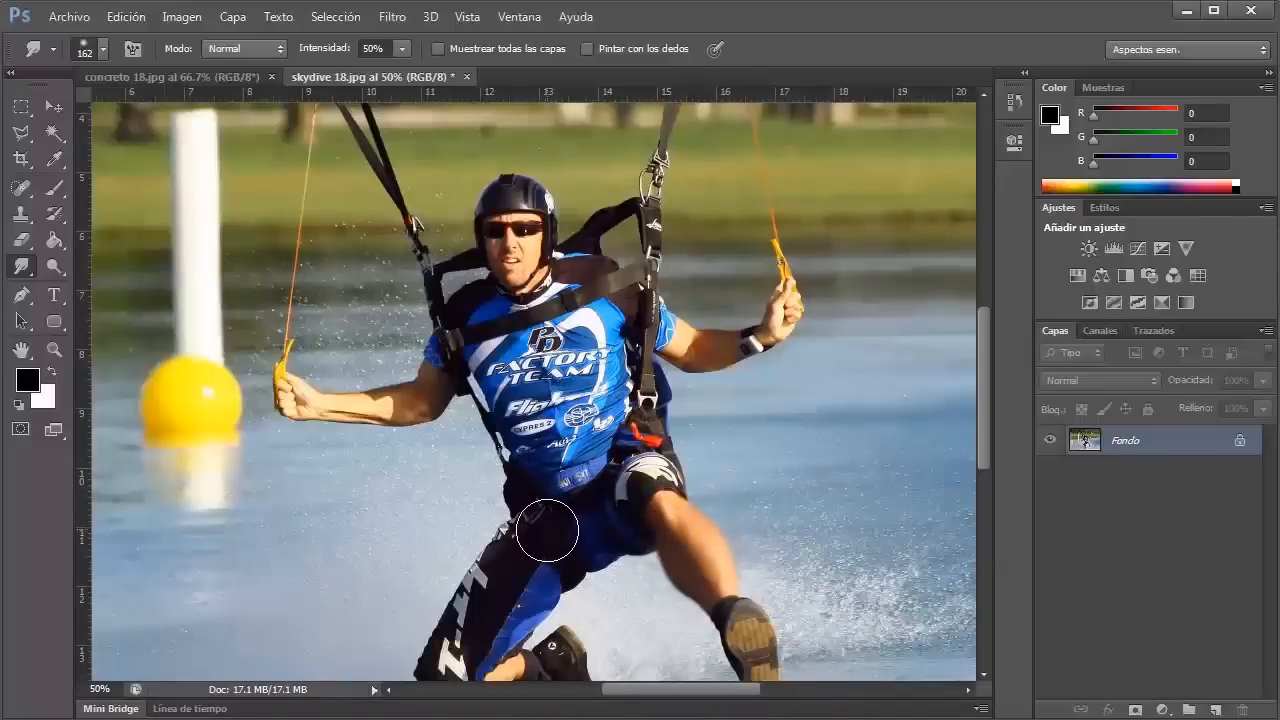
drag(546, 526, 536, 410)
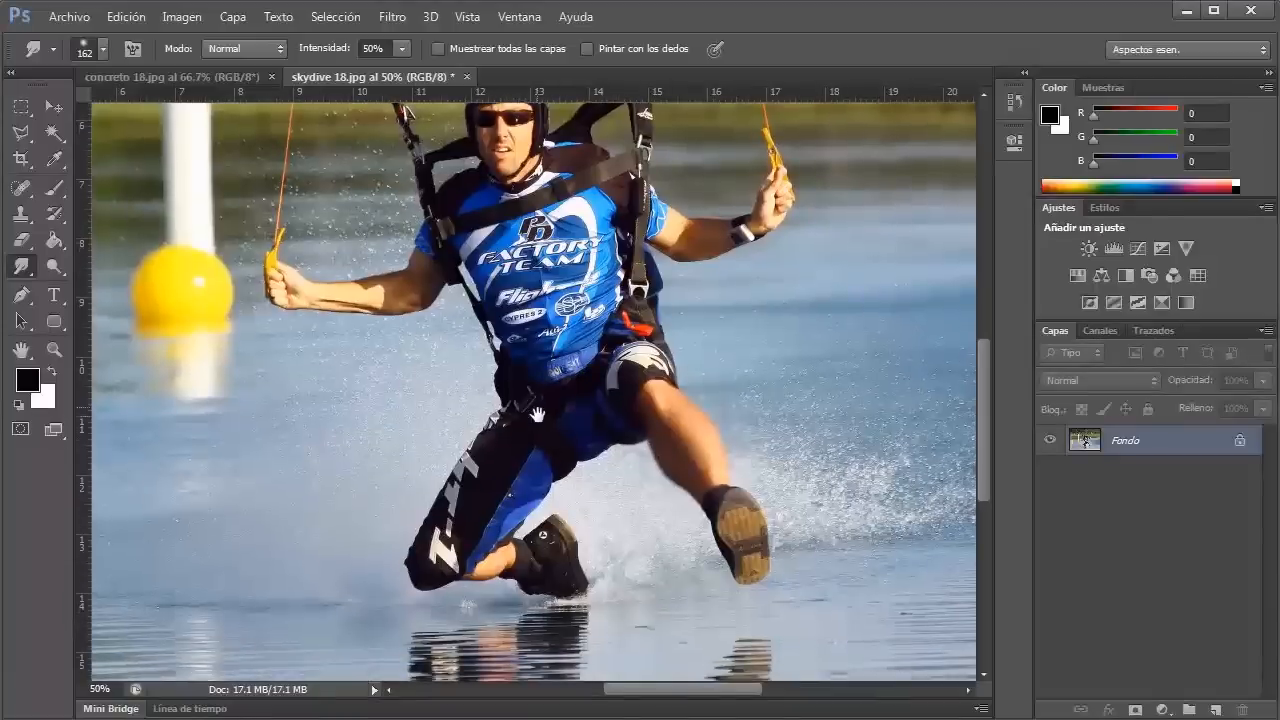
mouse_move(740, 512)
mouse_down()
mouse_move(750, 506)
mouse_move(735, 508)
mouse_move(752, 556)
mouse_move(790, 560)
mouse_up()
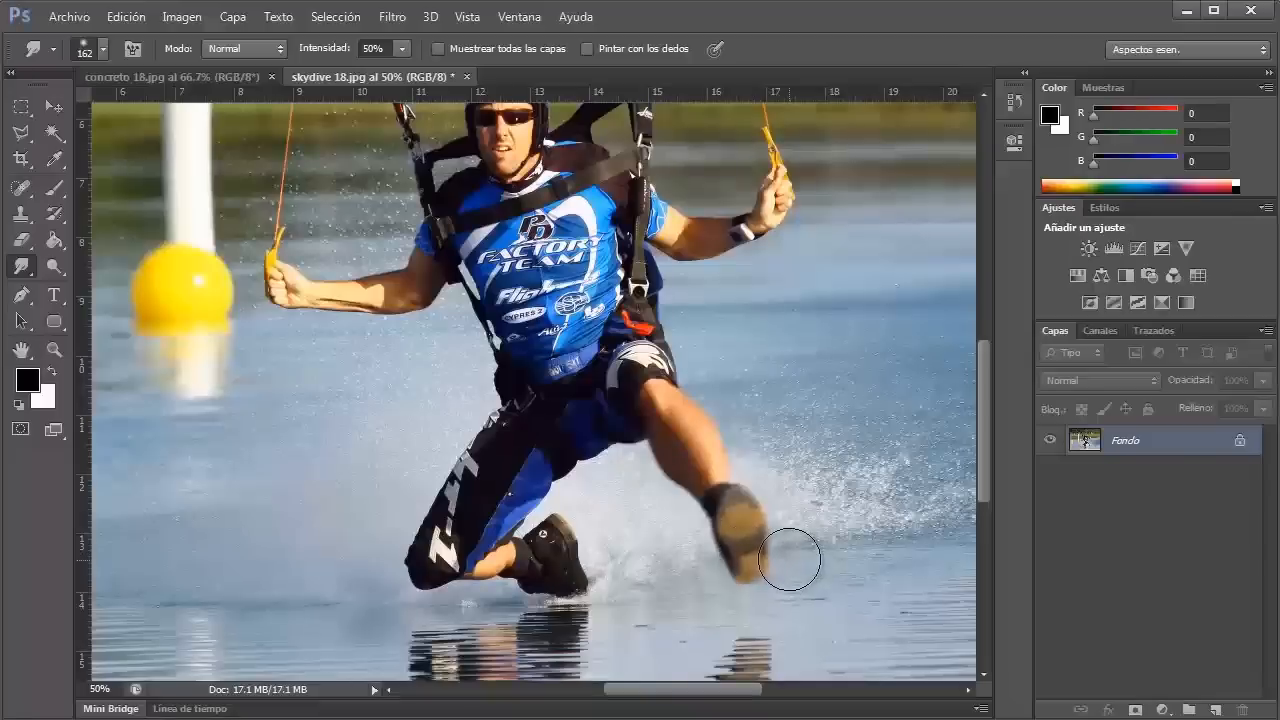
mouse_move(703, 580)
mouse_down()
mouse_move(714, 569)
mouse_move(694, 551)
mouse_move(777, 500)
mouse_move(760, 491)
mouse_move(768, 522)
mouse_up()
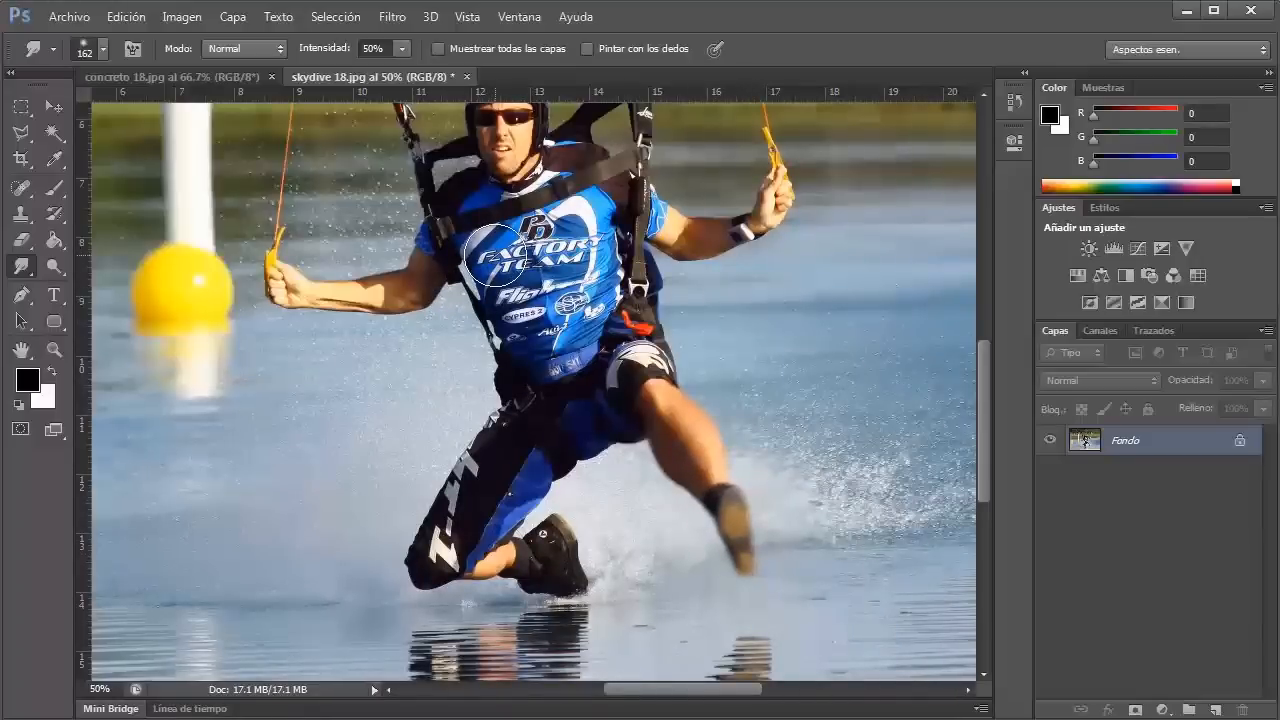
drag(500, 232, 550, 376)
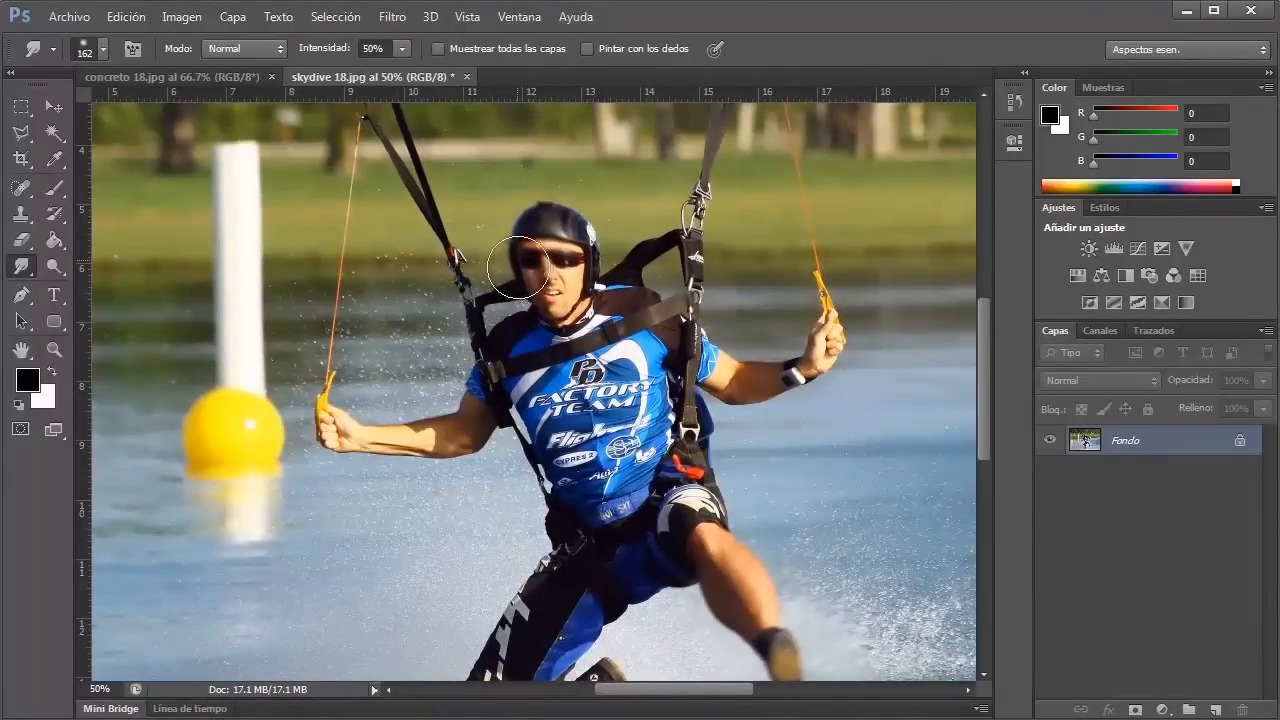
mouse_move(535, 287)
mouse_down()
mouse_move(551, 314)
mouse_move(562, 287)
mouse_move(572, 292)
mouse_move(573, 222)
mouse_move(588, 250)
mouse_up()
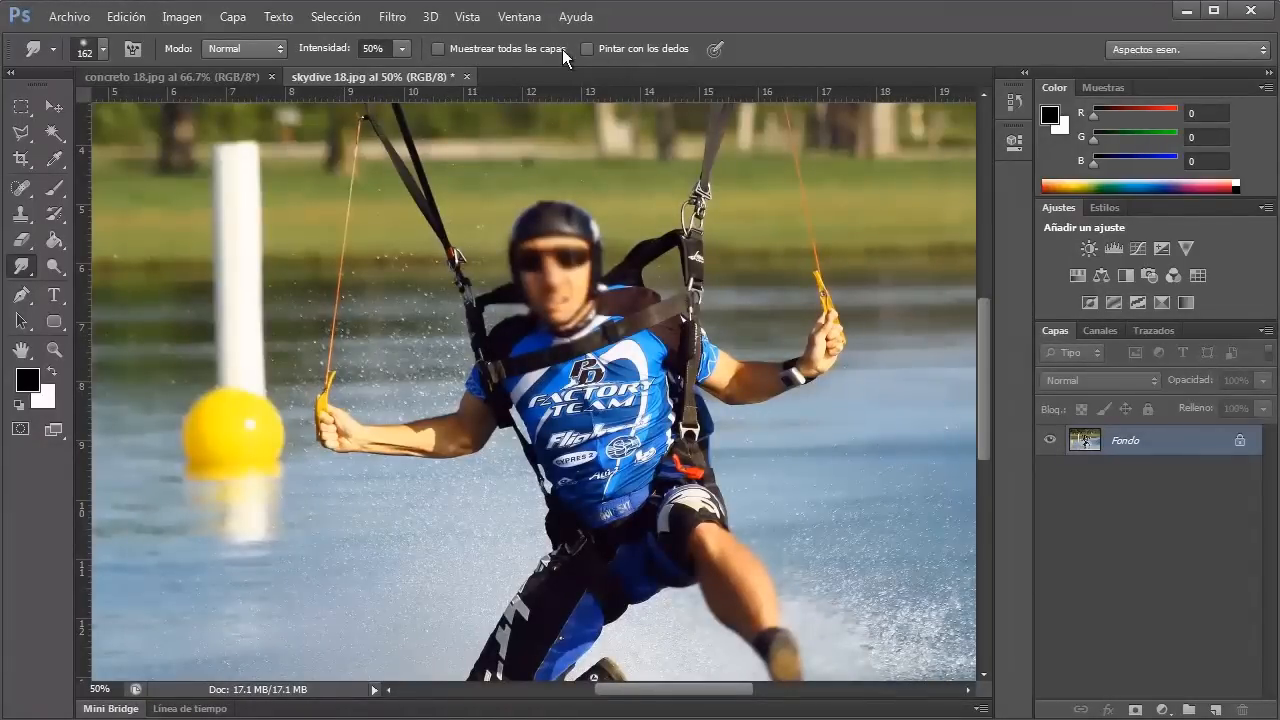
Step: Try smudging the white pole and the skydiver's nearby hand into a swirl, and undo it
mouse_move(339, 427)
mouse_down()
mouse_move(250, 332)
mouse_move(185, 195)
mouse_move(157, 190)
mouse_move(154, 231)
mouse_move(188, 305)
mouse_move(239, 340)
mouse_move(337, 356)
mouse_move(388, 311)
mouse_move(345, 241)
mouse_move(262, 267)
mouse_move(273, 354)
mouse_move(378, 342)
mouse_move(344, 273)
mouse_move(256, 332)
mouse_move(314, 386)
mouse_move(371, 301)
mouse_move(304, 274)
mouse_move(294, 373)
mouse_move(381, 357)
mouse_move(321, 271)
mouse_move(270, 328)
mouse_move(338, 380)
mouse_move(347, 291)
mouse_move(258, 328)
mouse_move(287, 372)
mouse_move(354, 306)
mouse_move(271, 282)
mouse_move(273, 372)
mouse_move(366, 366)
mouse_move(445, 432)
mouse_up()
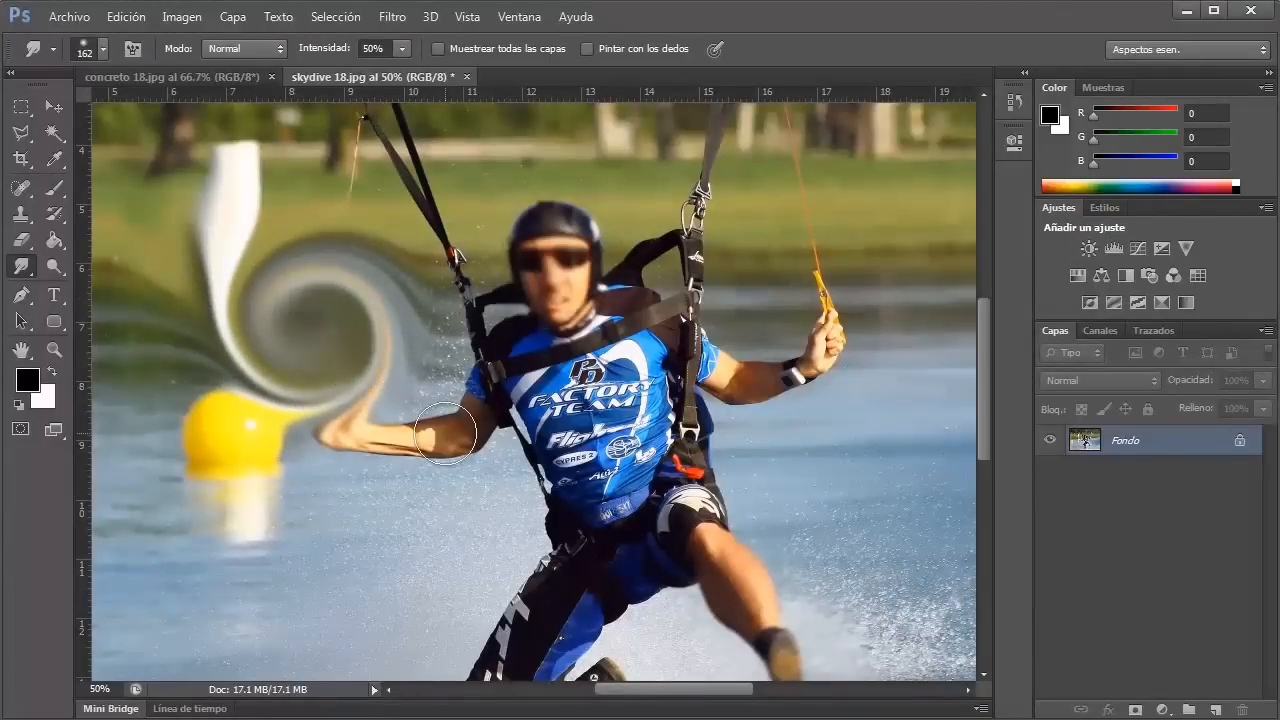
key(ctrl+z)
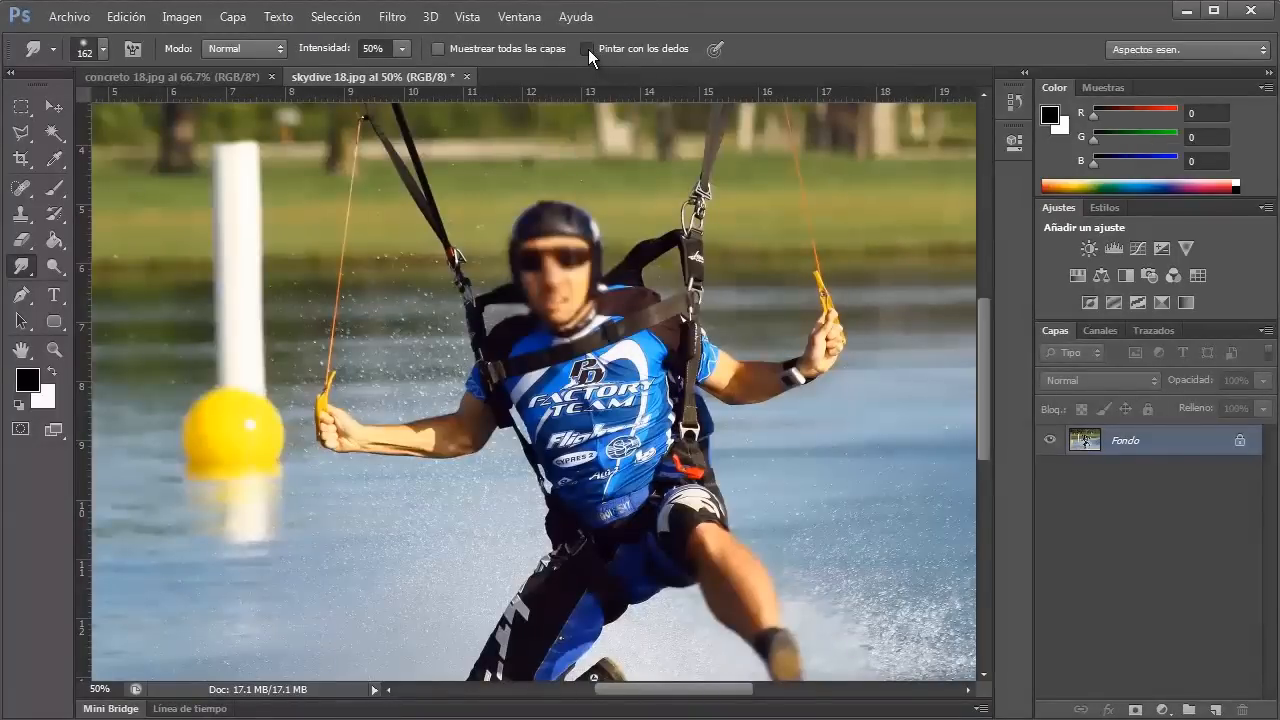
Step: Turn on finger painting and try black smudge strokes over the hand beside the buoy and the water, undoing each one
mouse_move(363, 428)
mouse_down()
mouse_move(293, 391)
mouse_move(237, 300)
mouse_move(234, 229)
mouse_up()
drag(372, 439, 285, 420)
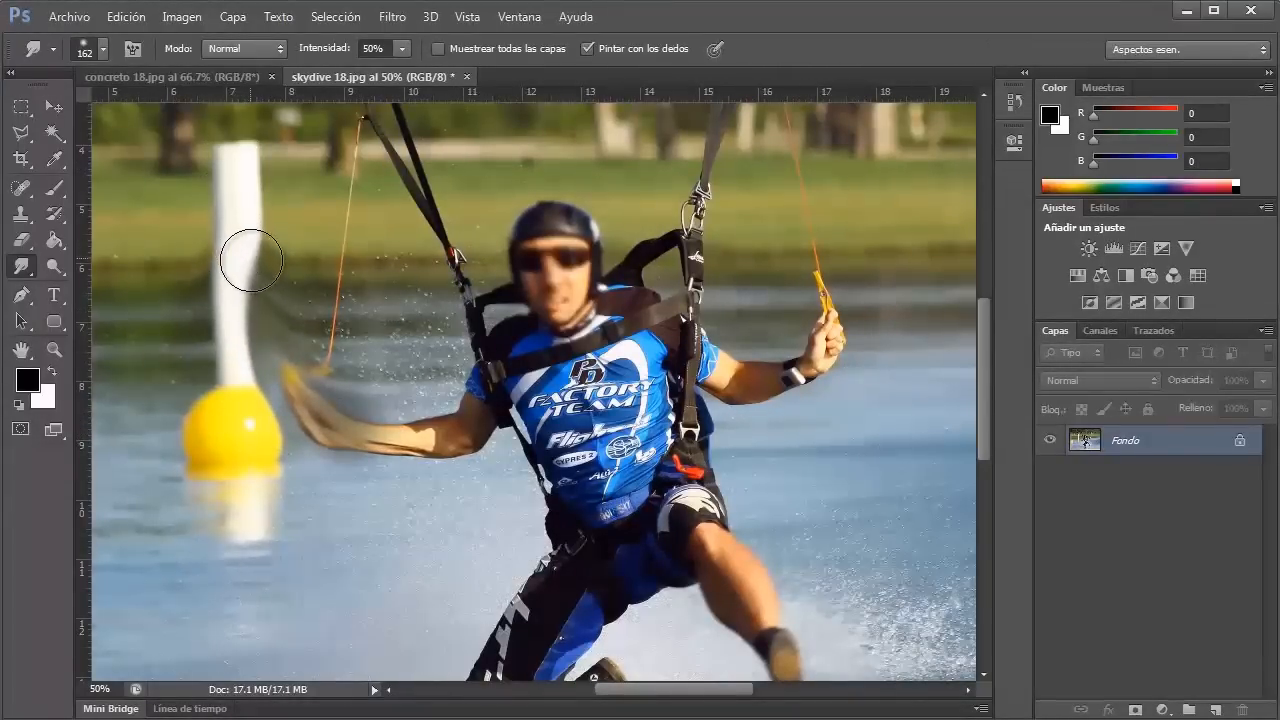
key(ctrl+alt+z)
key(ctrl+alt+z)
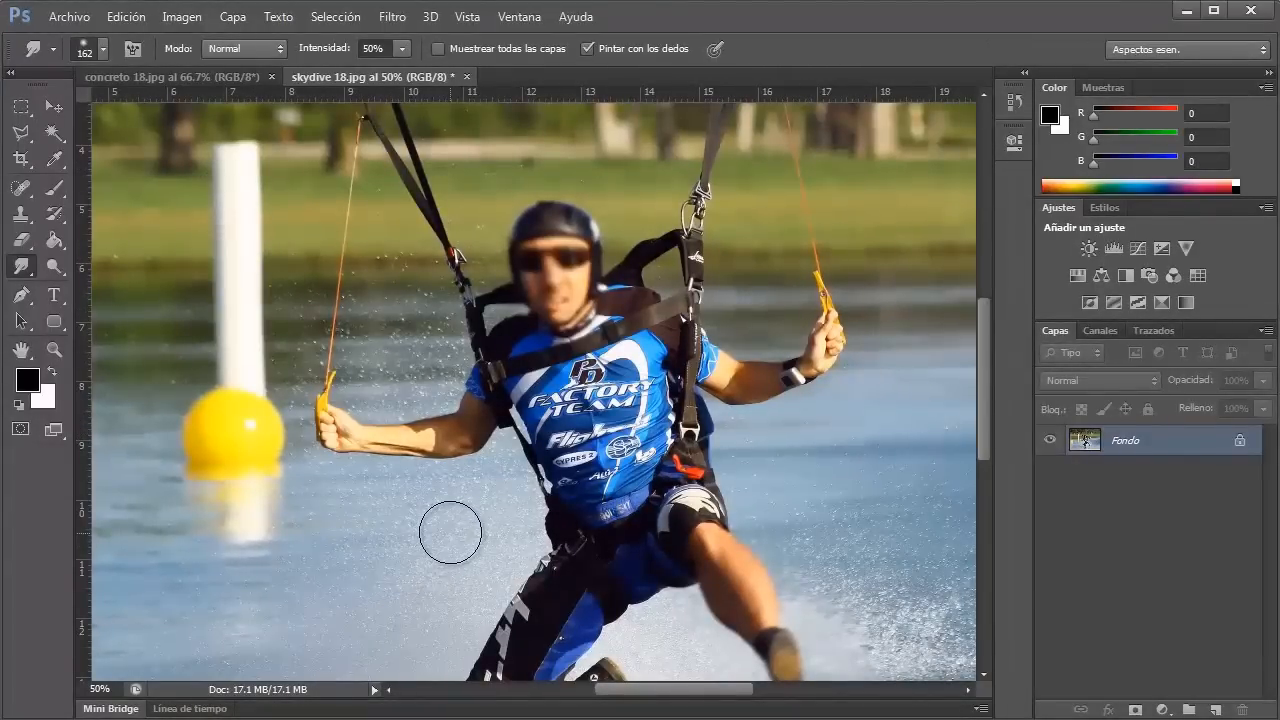
mouse_move(451, 532)
mouse_down()
mouse_move(389, 546)
mouse_move(294, 540)
mouse_move(185, 486)
mouse_up()
key(ctrl+alt+z)
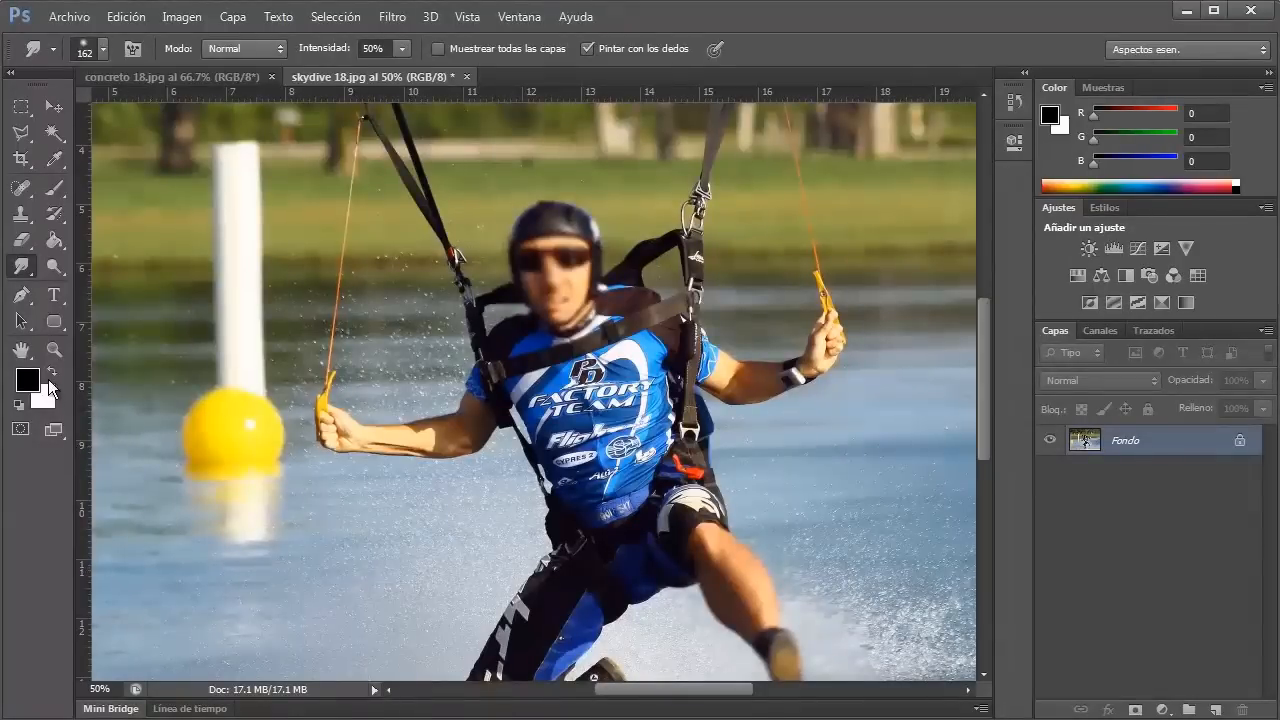
Step: Swap the foreground colour to white and finger-paint smudges outward from the harness strap beside the skydiver's head
click(50, 375)
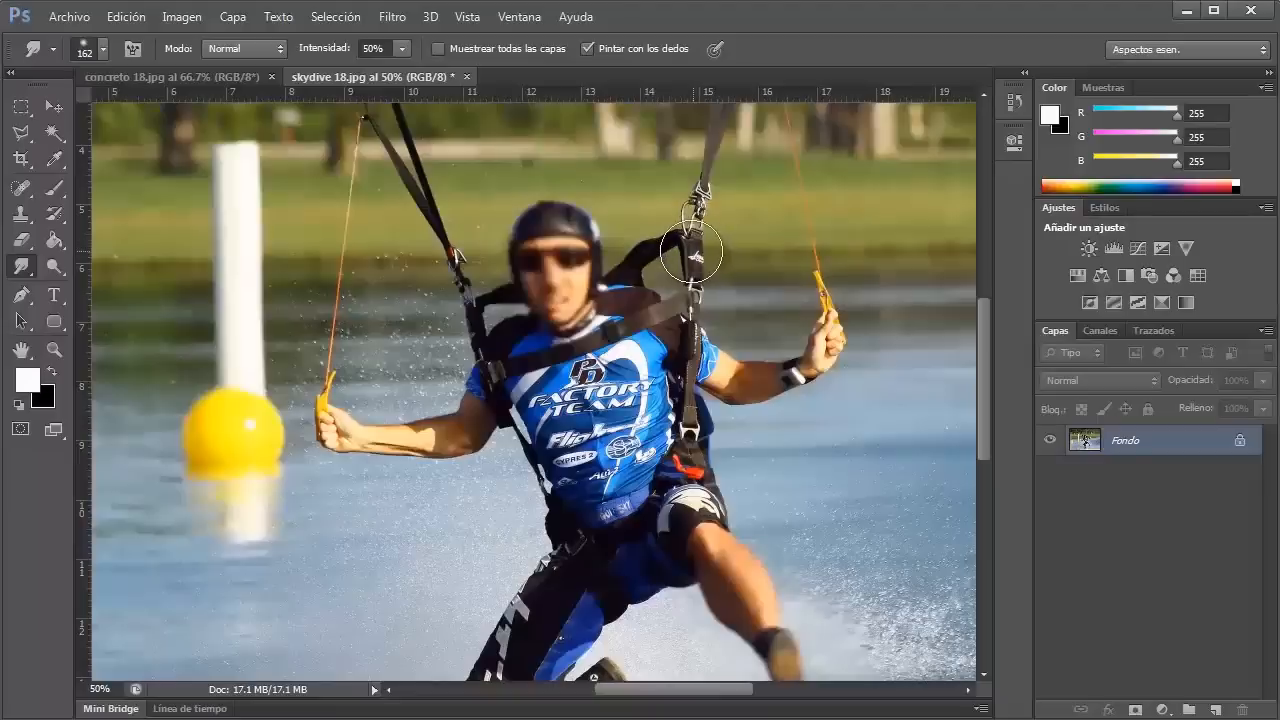
drag(690, 250, 777, 223)
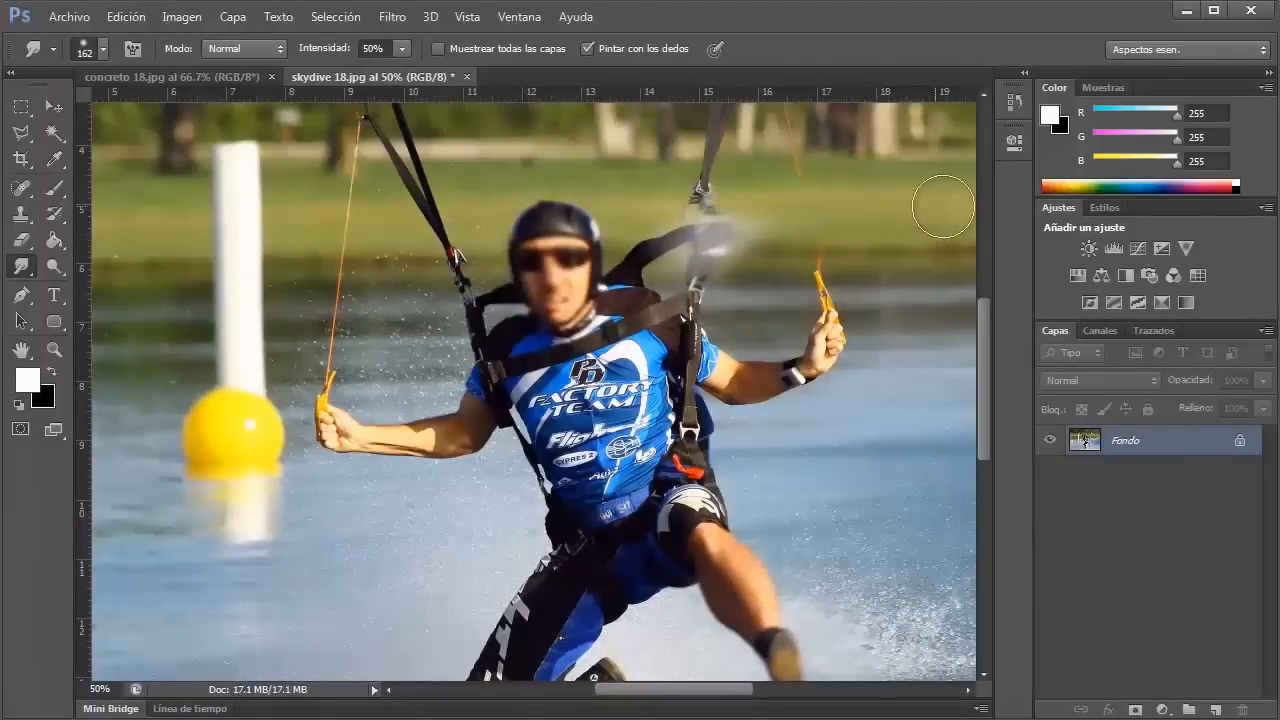
mouse_move(678, 244)
mouse_down()
mouse_move(717, 245)
mouse_move(680, 245)
mouse_move(742, 228)
mouse_move(688, 248)
mouse_move(749, 206)
mouse_move(778, 240)
mouse_move(662, 378)
mouse_move(713, 320)
mouse_move(943, 246)
mouse_up()
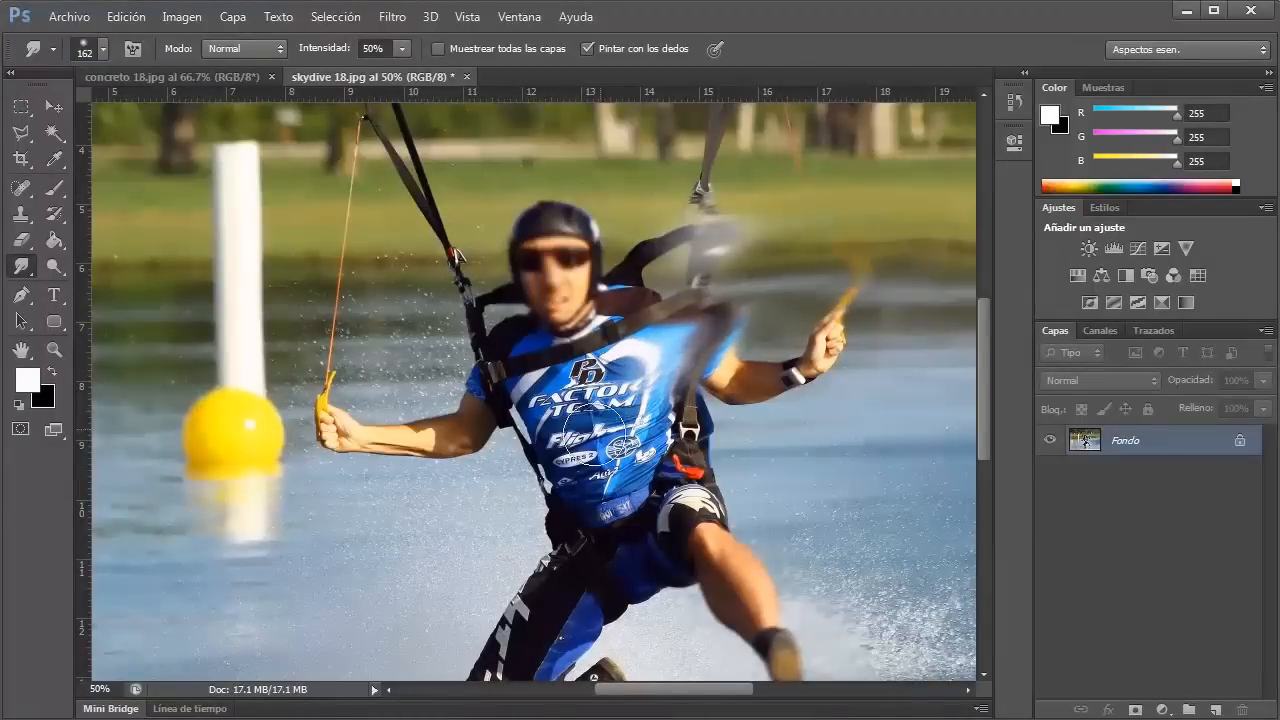
Step: Smear the skydiver's shirt, harness and helmet, plus the pole and buoy, with long white finger-painting strokes
mouse_move(591, 405)
mouse_down()
mouse_move(538, 349)
mouse_move(368, 229)
mouse_move(233, 159)
mouse_up()
mouse_move(589, 465)
mouse_down()
mouse_move(387, 389)
mouse_move(213, 404)
mouse_move(172, 459)
mouse_up()
mouse_move(568, 508)
mouse_down()
mouse_move(410, 493)
mouse_move(268, 539)
mouse_move(198, 586)
mouse_up()
mouse_move(600, 468)
mouse_down()
mouse_move(717, 455)
mouse_move(840, 542)
mouse_up()
mouse_move(604, 402)
mouse_down()
mouse_move(769, 396)
mouse_move(877, 457)
mouse_up()
mouse_move(610, 370)
mouse_down()
mouse_move(582, 186)
mouse_move(462, 136)
mouse_up()
mouse_move(615, 402)
mouse_down()
mouse_move(617, 457)
mouse_move(603, 480)
mouse_up()
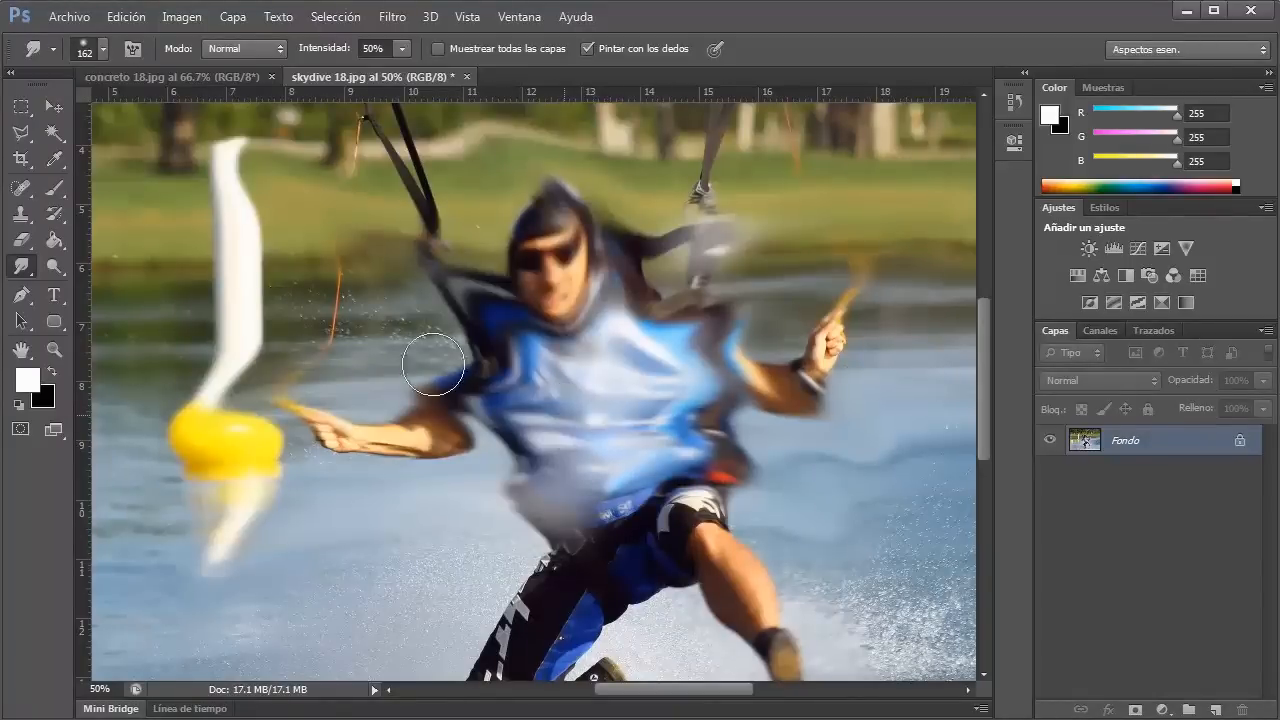
Step: Switch to concreto 18.jpg and smudge the cracks near the white pebble, turning finger painting off
click(231, 84)
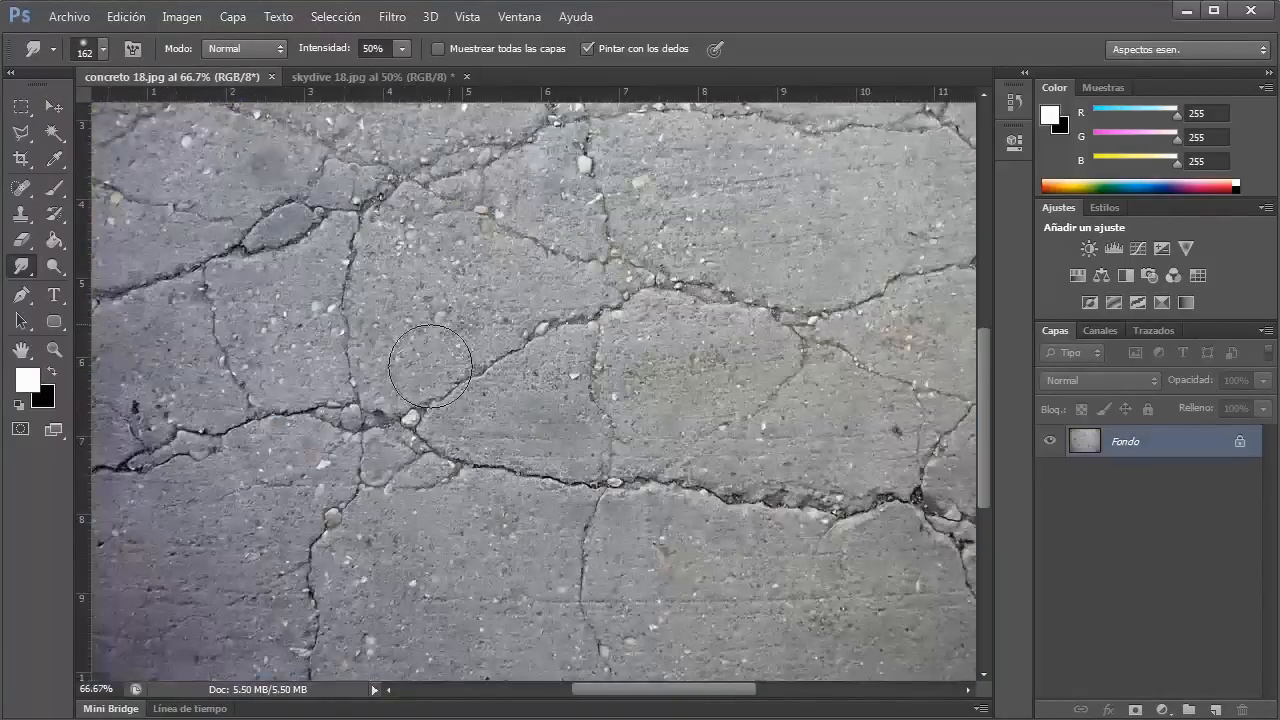
mouse_move(407, 420)
mouse_down()
mouse_move(394, 400)
mouse_move(391, 271)
mouse_move(520, 230)
mouse_up()
key(ctrl+z)
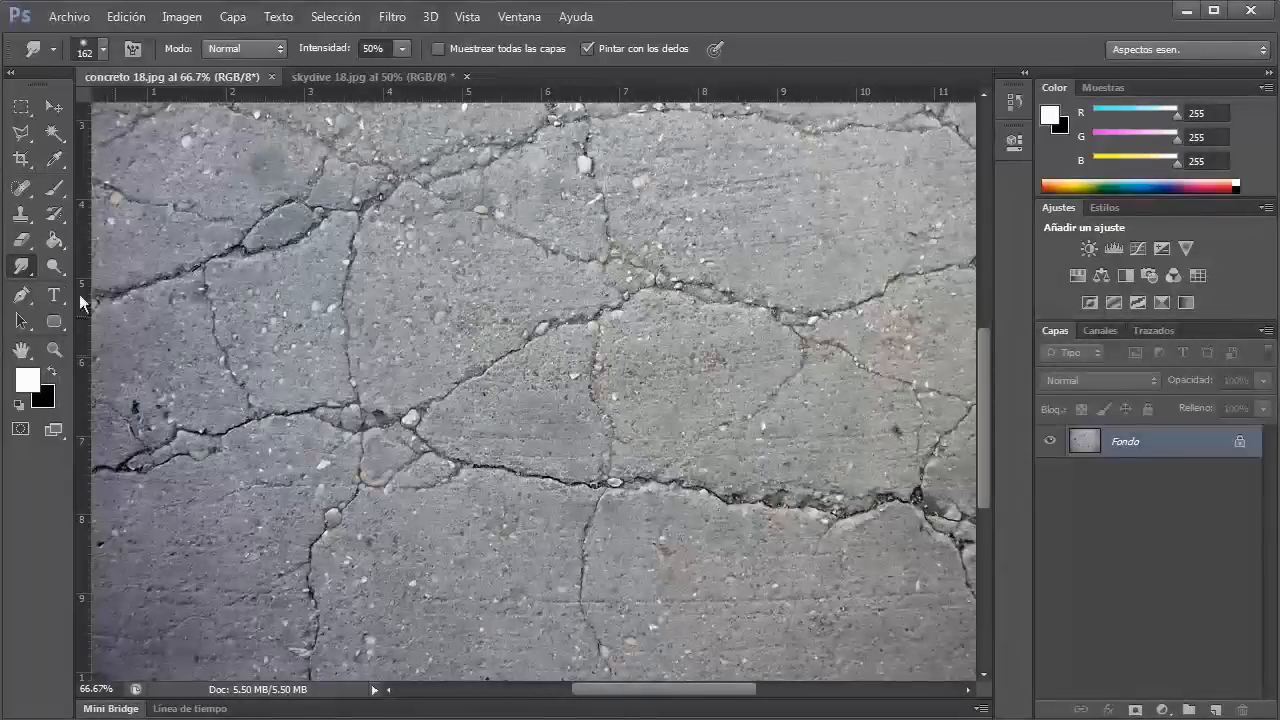
mouse_move(380, 395)
mouse_down()
mouse_move(415, 443)
mouse_move(360, 443)
mouse_move(330, 420)
mouse_move(349, 400)
mouse_move(457, 363)
mouse_move(391, 329)
mouse_move(380, 263)
mouse_move(320, 223)
mouse_move(253, 245)
mouse_move(250, 215)
mouse_move(205, 245)
mouse_move(215, 275)
mouse_move(320, 316)
mouse_move(331, 391)
mouse_move(303, 446)
mouse_move(220, 431)
mouse_move(460, 477)
mouse_move(526, 508)
mouse_move(430, 440)
mouse_up()
Step: Revert concreto 18.jpg to its last saved version and fit the whole image in the window
click(77, 18)
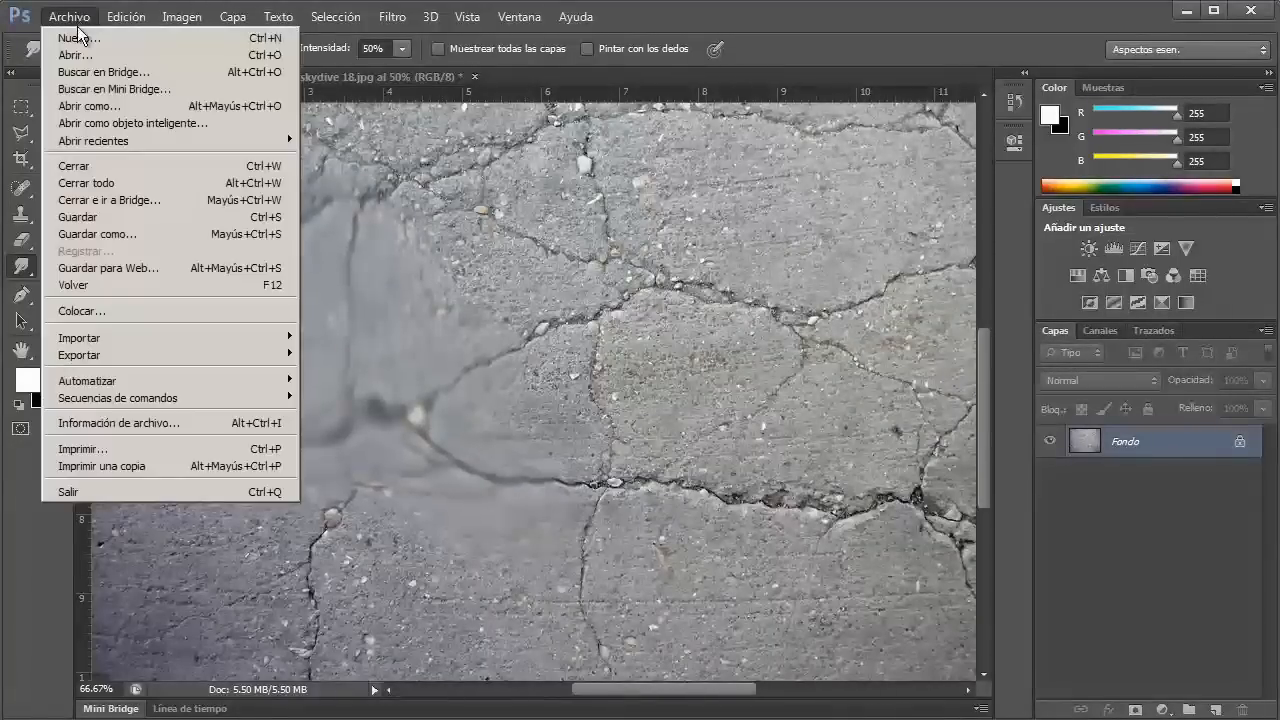
click(148, 283)
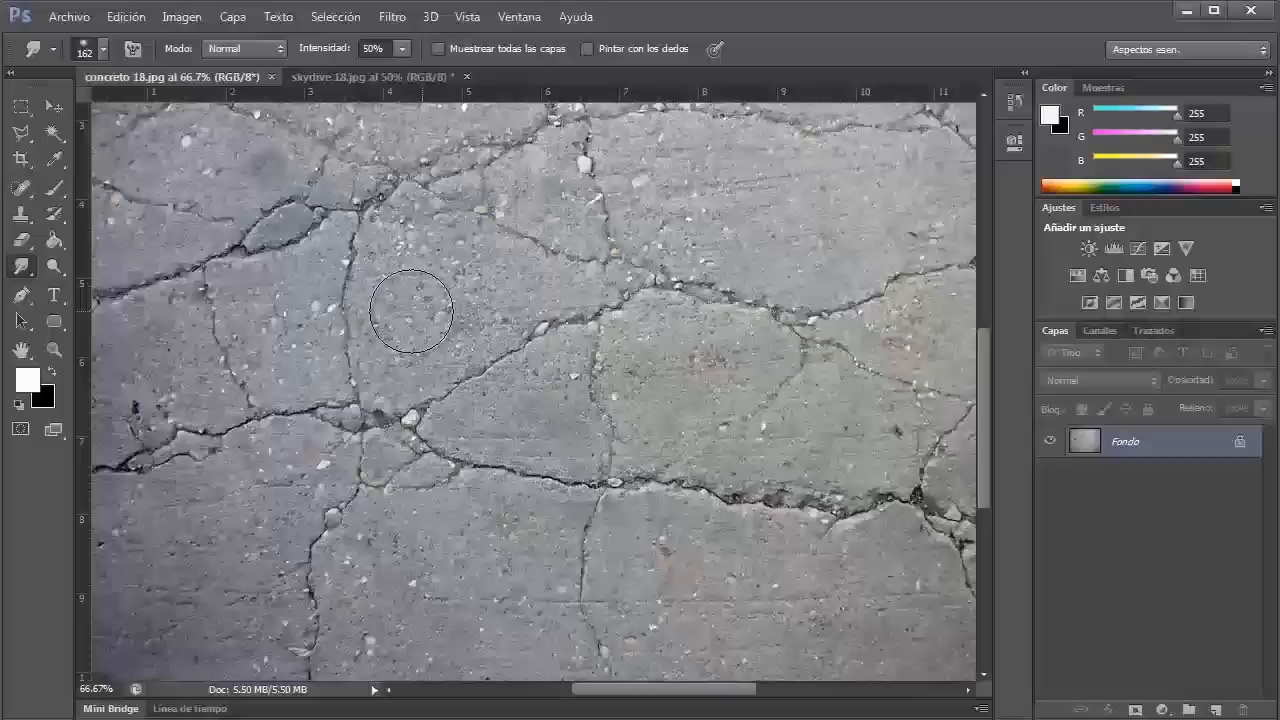
click(55, 350)
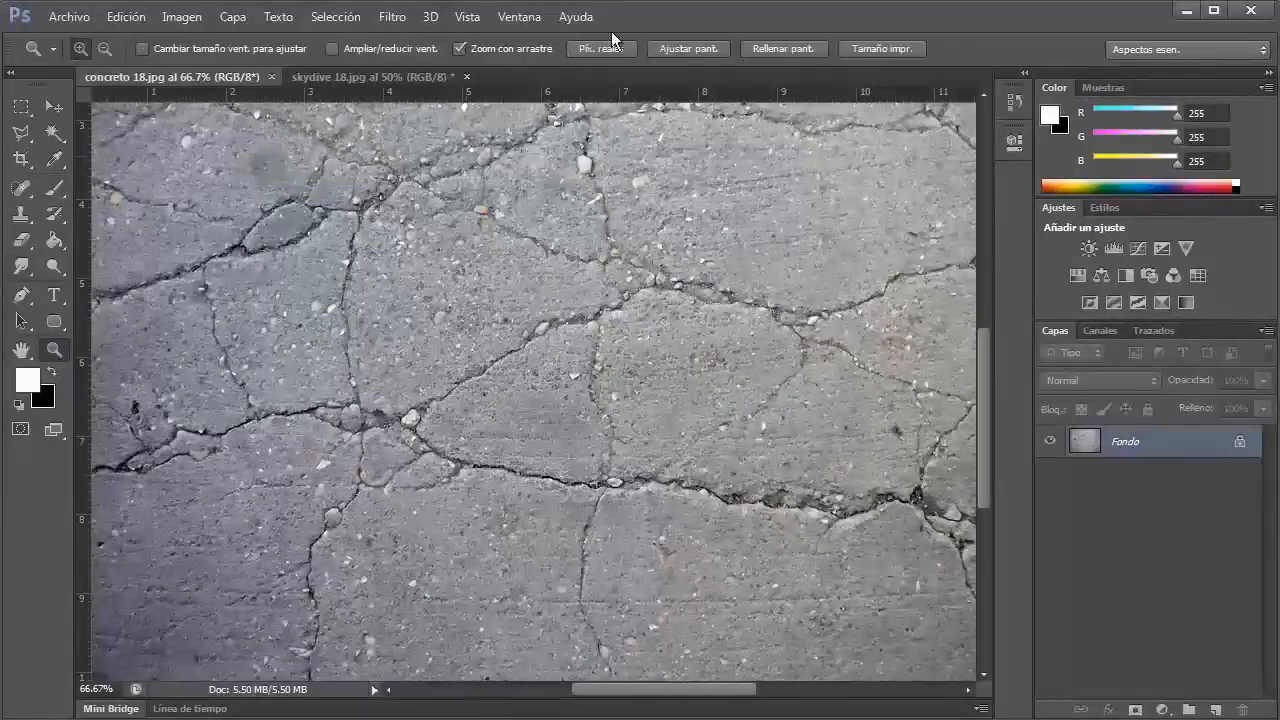
click(688, 48)
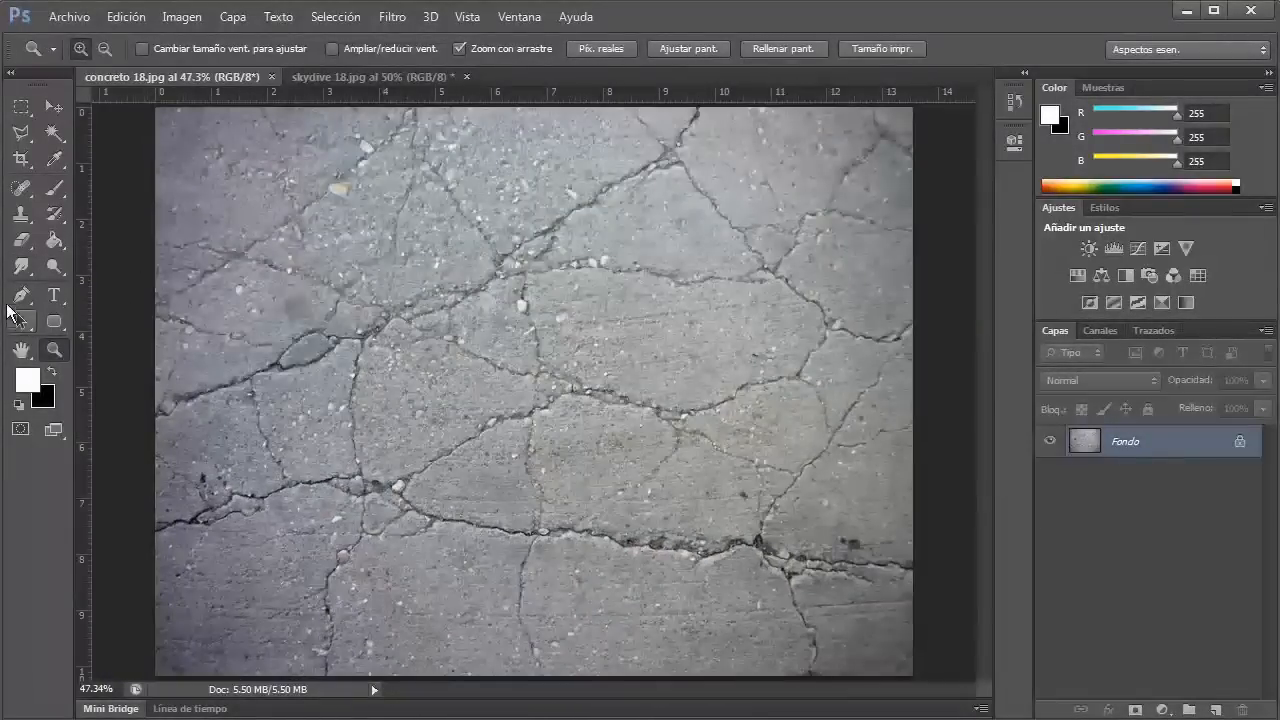
Step: Examine the tool group holding Blur, Sharpen and Smudge, and reselect the Smudge tool
click(21, 270)
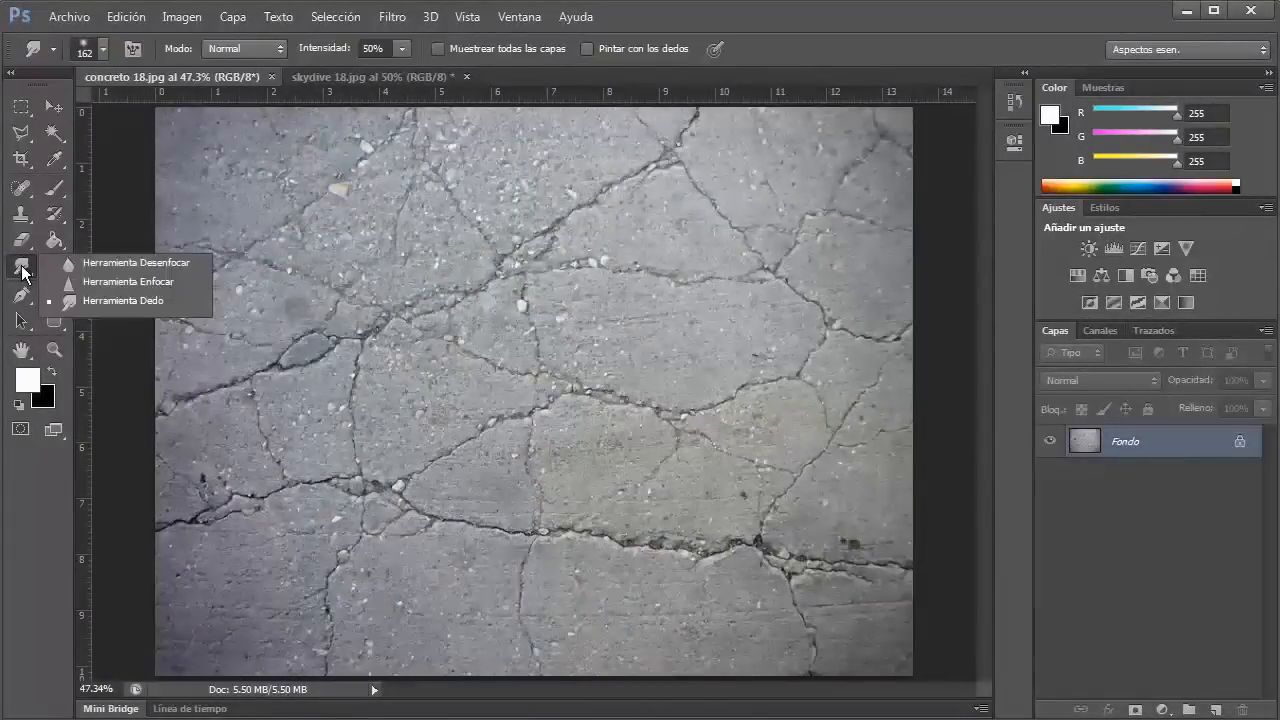
drag(62, 245, 142, 251)
click(20, 272)
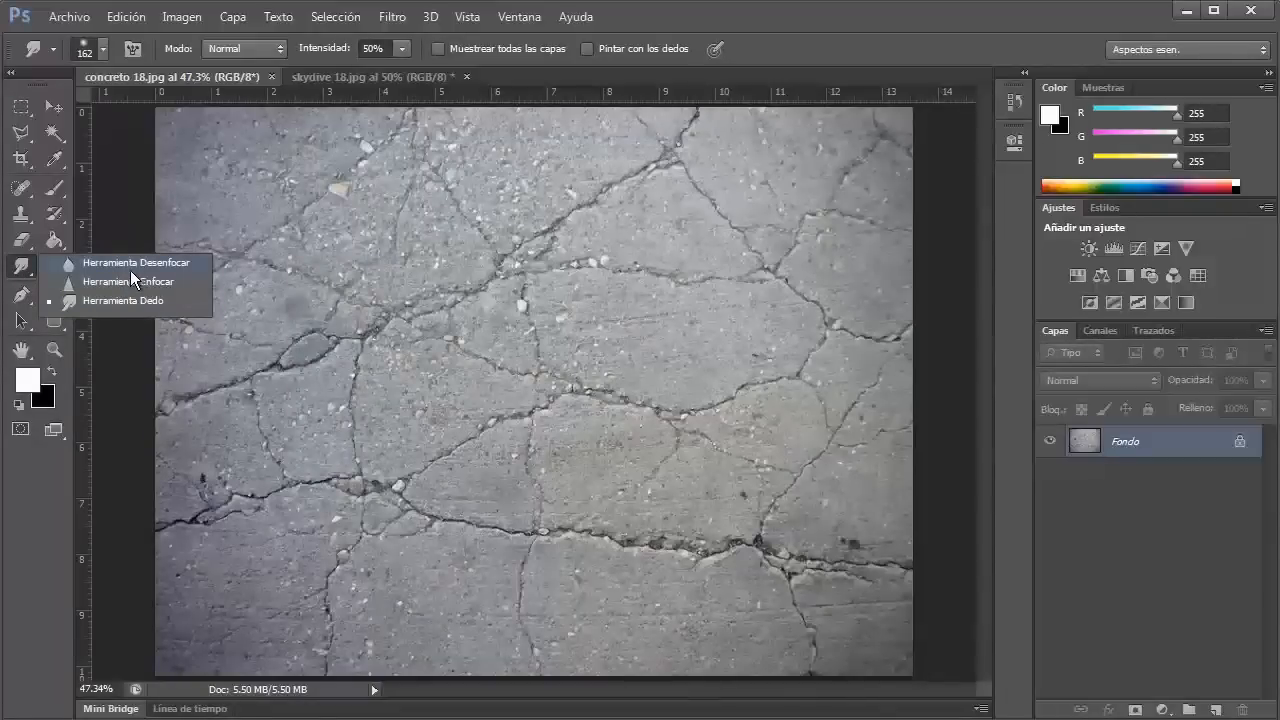
click(134, 300)
Step: Activate the 3D Material Drop tool from the Paint Bucket's tool group
drag(55, 246, 56, 246)
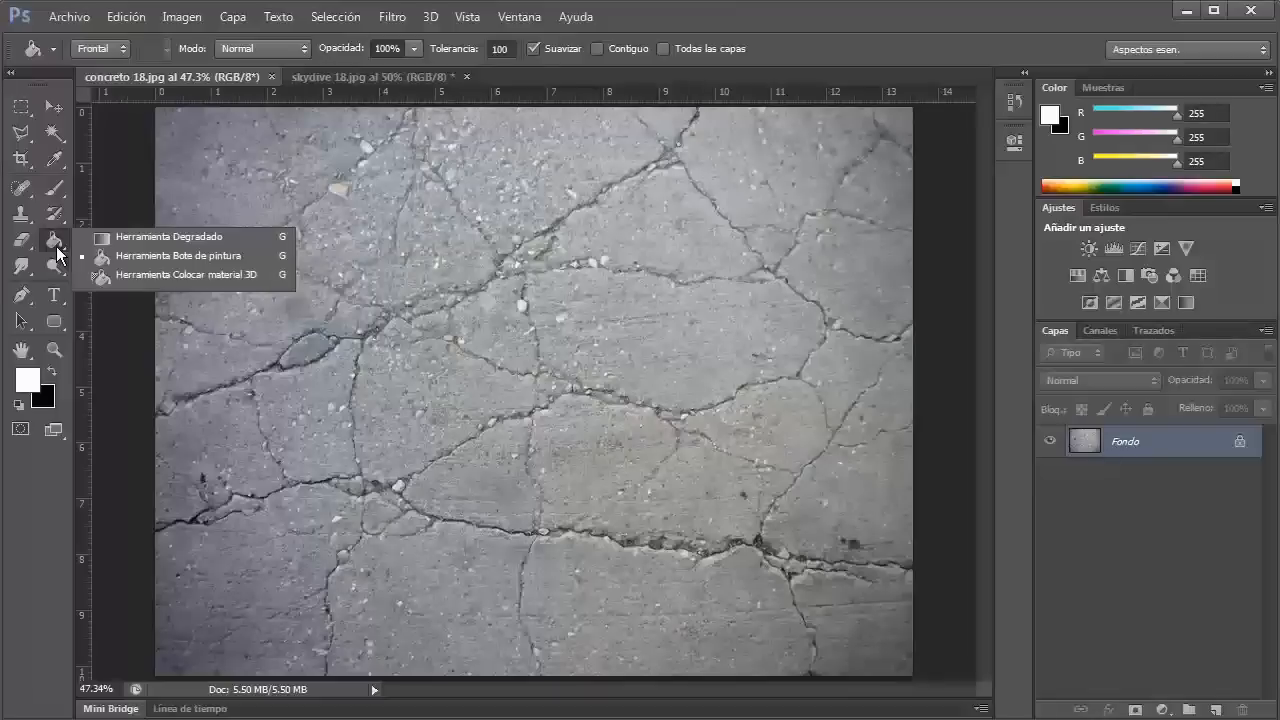
click(177, 276)
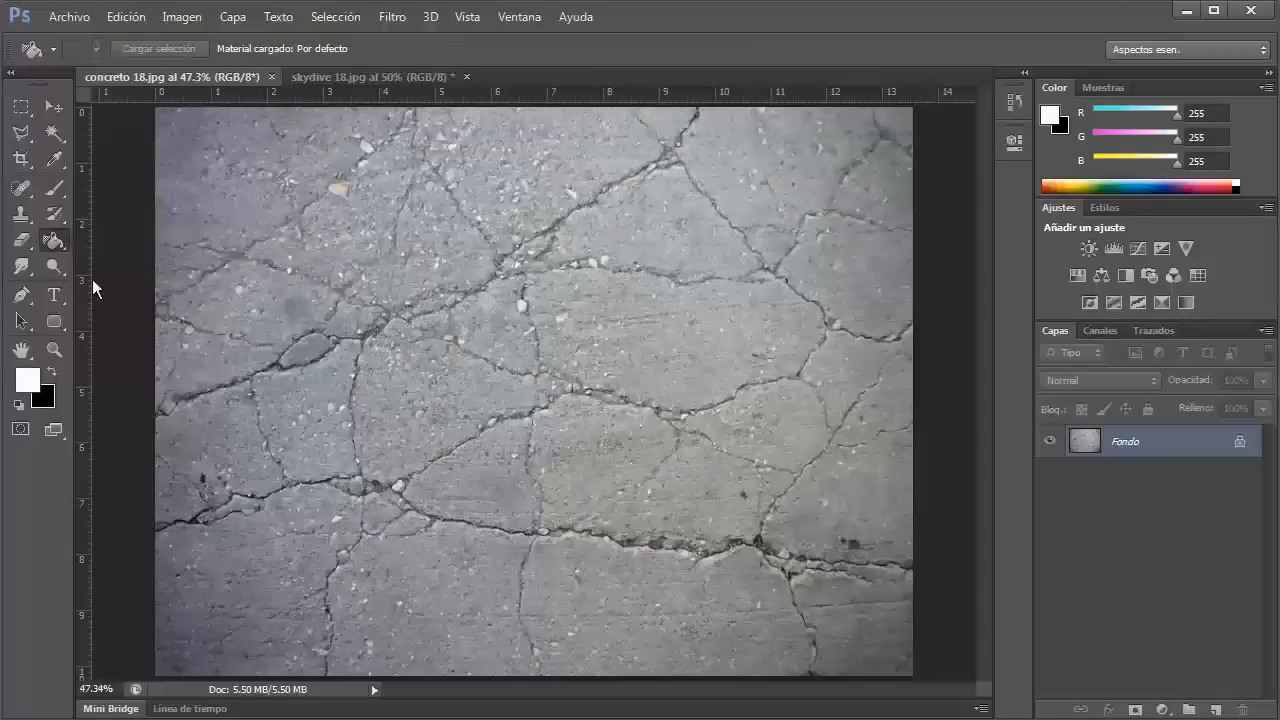